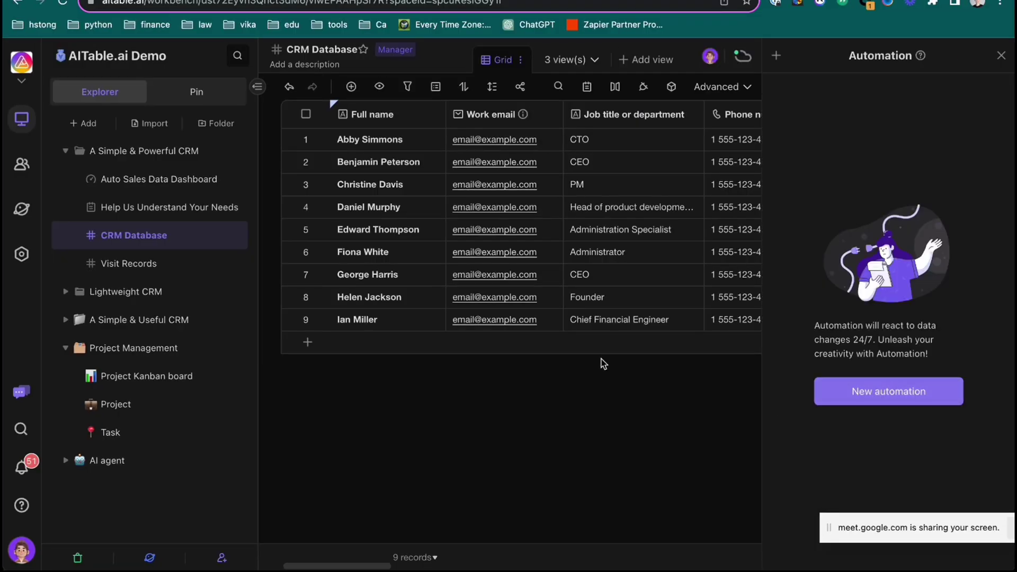
- Close the automation panel and return to the CRM Database table
scroll(298, 163, "right", 3)
left_click_drag(258, 177, 164, 182)
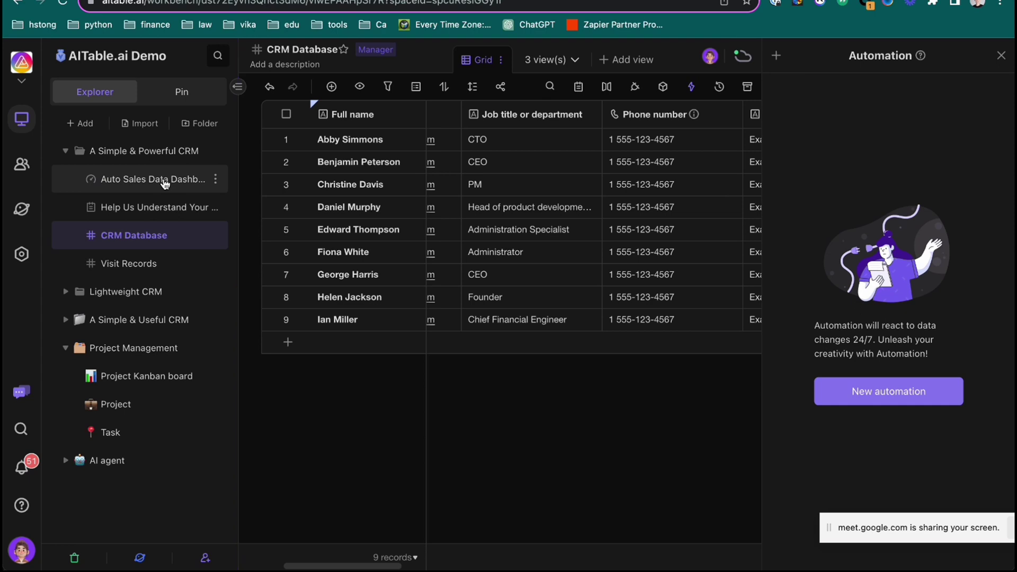
scroll(434, 260, "left", 2)
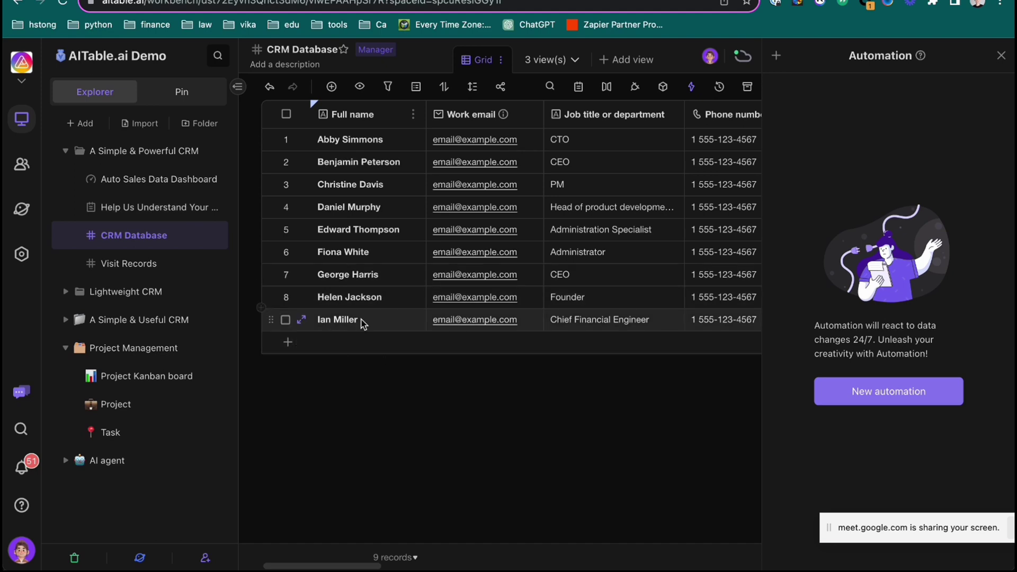
left_click(1001, 55)
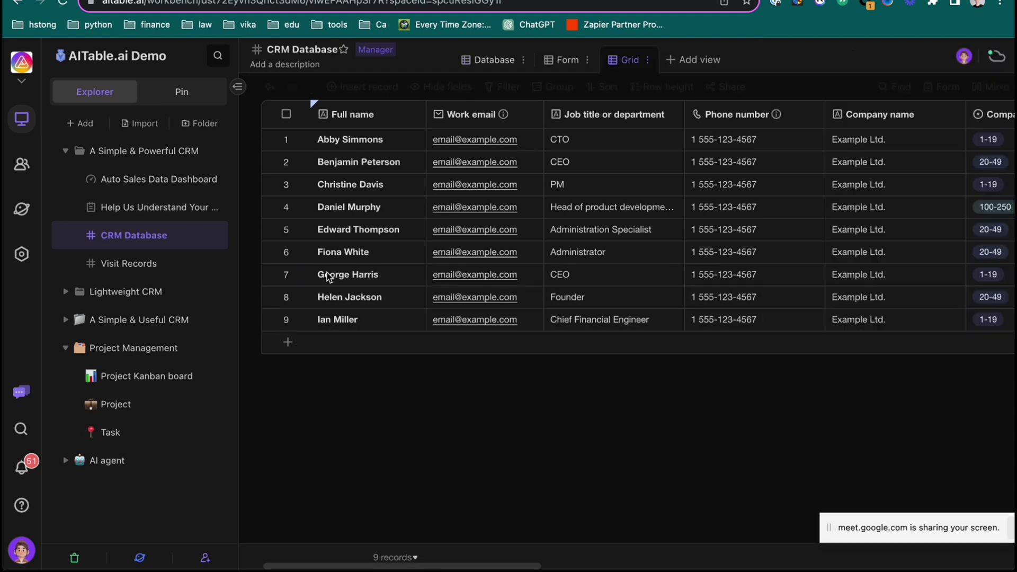
left_click(132, 207)
left_click(135, 235)
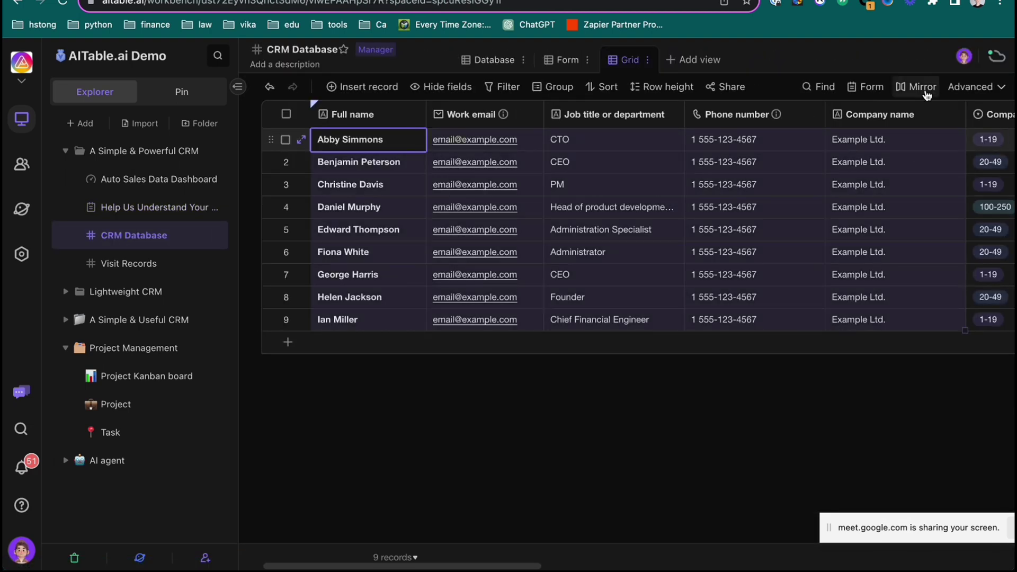
- Bring up the 'Create form from this view' option for the CRM grid
left_click(969, 86)
left_click(866, 88)
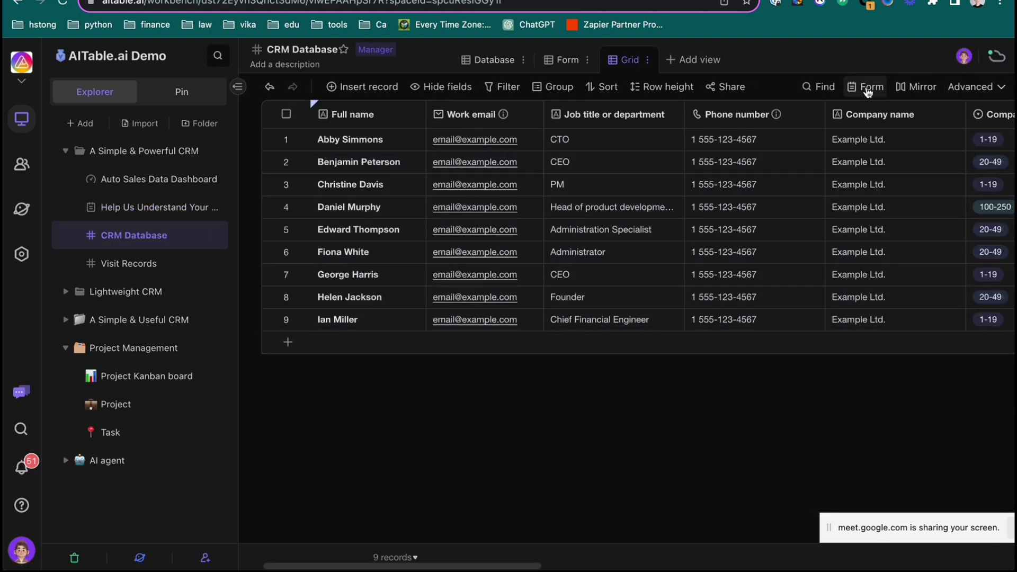
left_click(867, 86)
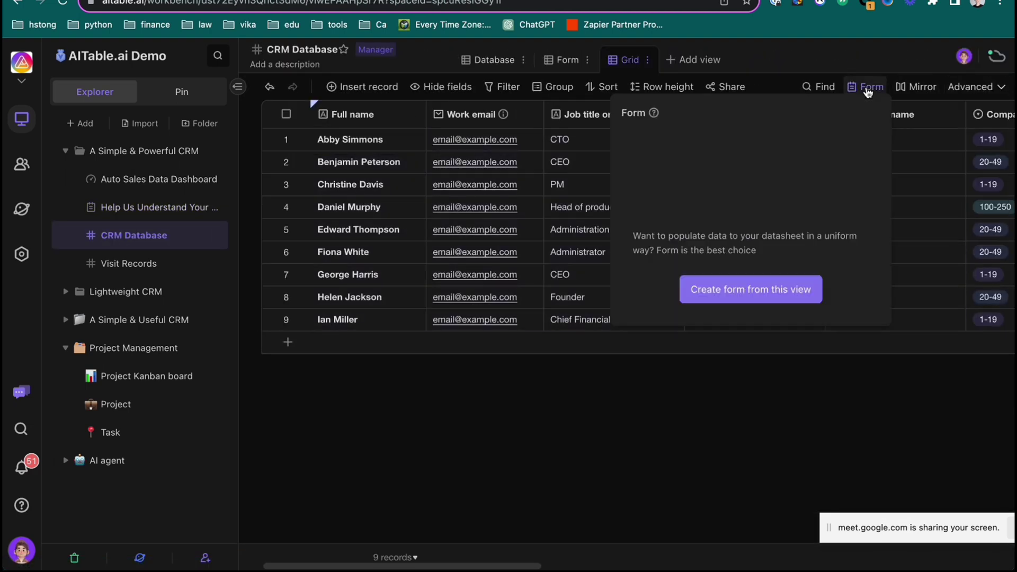
- Create Grid's Form from the grid view and review its questions
left_click(734, 295)
scroll(642, 445, "down", 5)
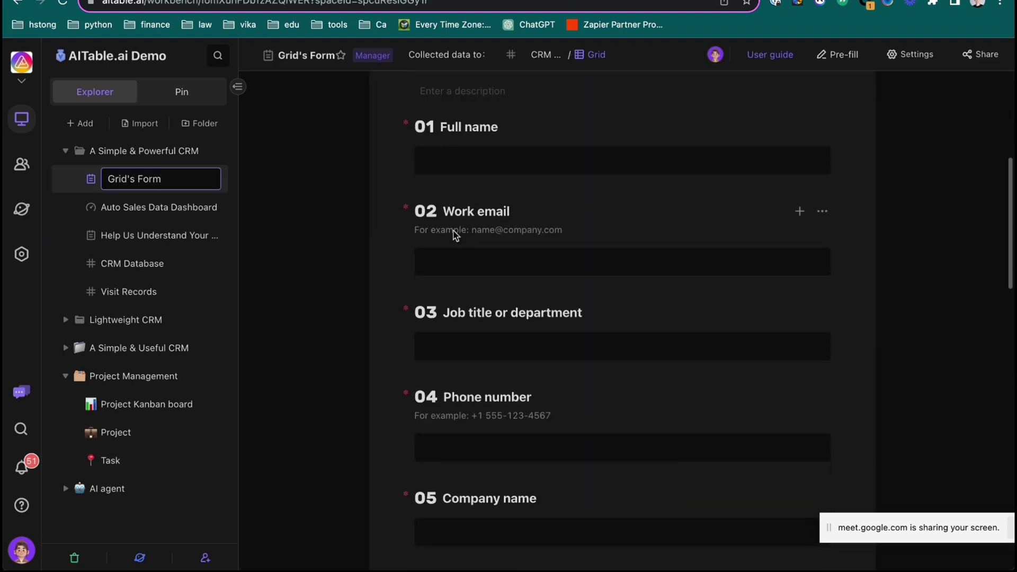
scroll(516, 221, "down", 2)
scroll(487, 348, "up", 7)
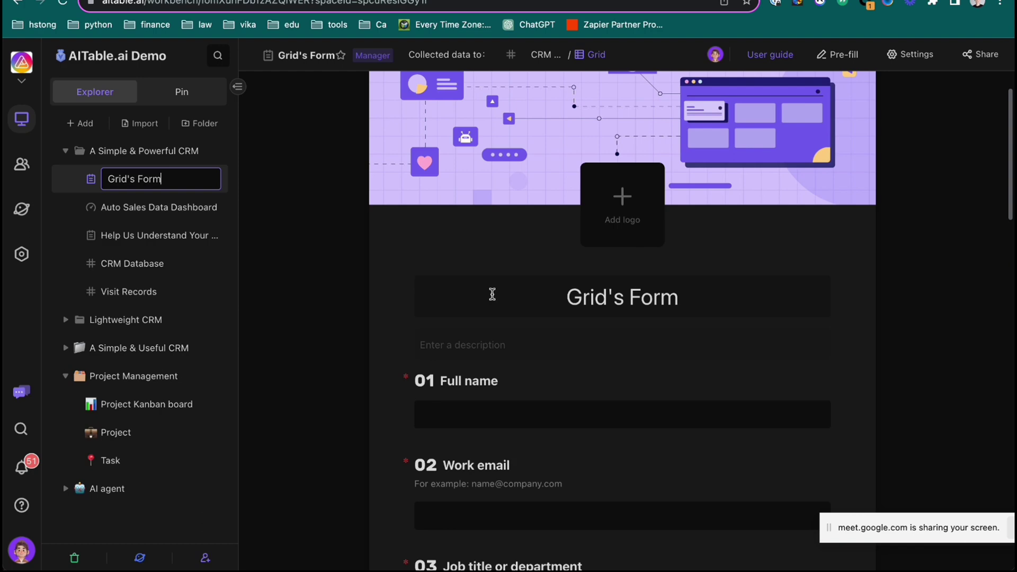
scroll(493, 344, "down", 1)
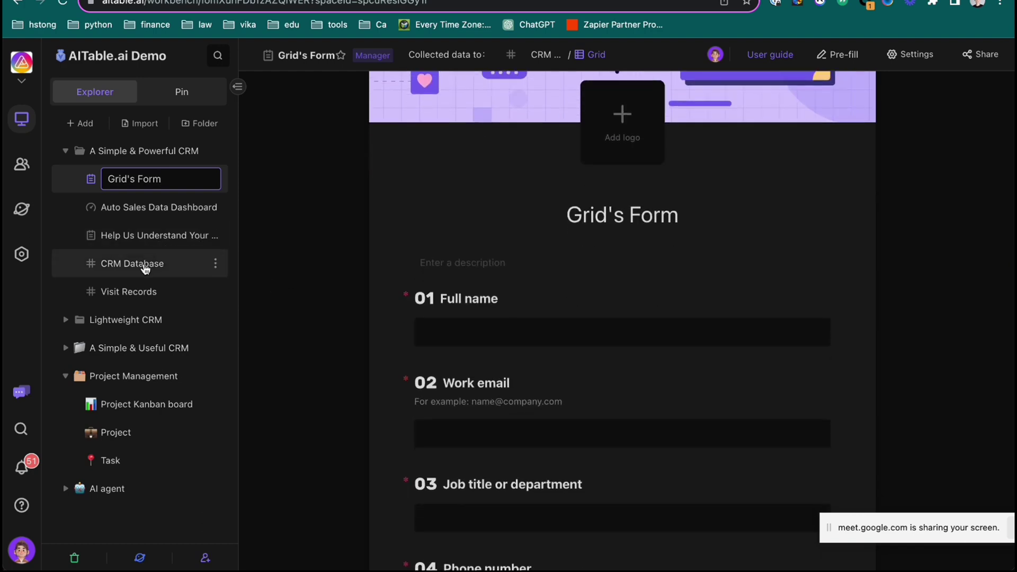
scroll(538, 333, "up", 2)
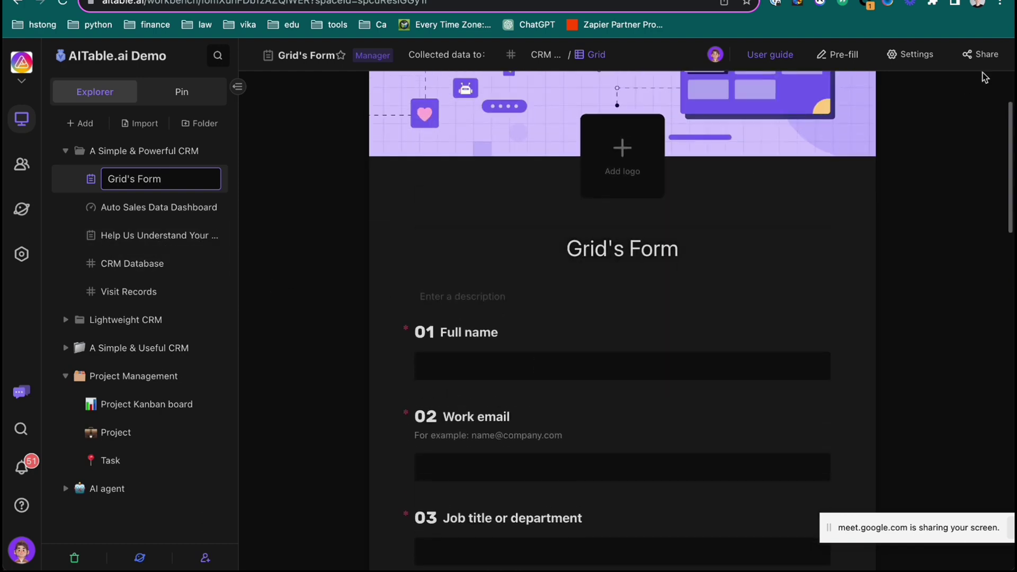
- Check the new form's Share dialog, then close it
left_click(984, 55)
left_click(678, 141)
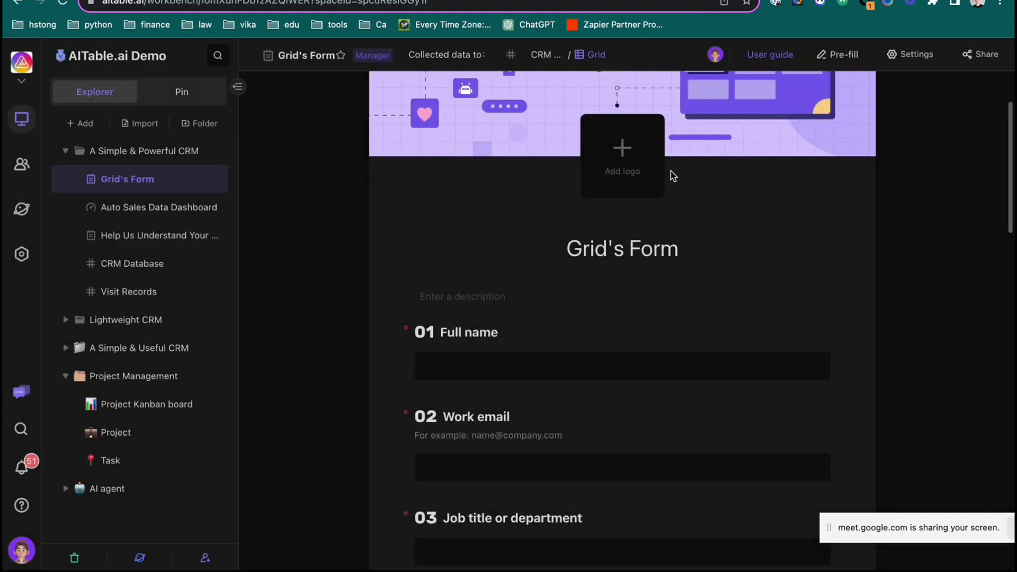
scroll(494, 324, "down", 3)
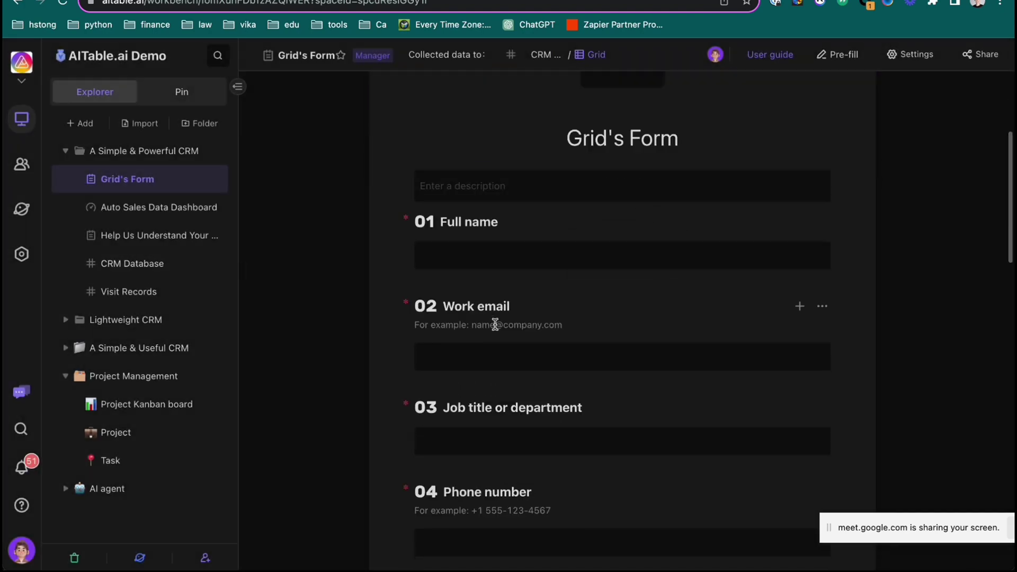
- Return to the CRM Database Grid view and scroll across its columns
left_click(132, 263)
left_click(630, 60)
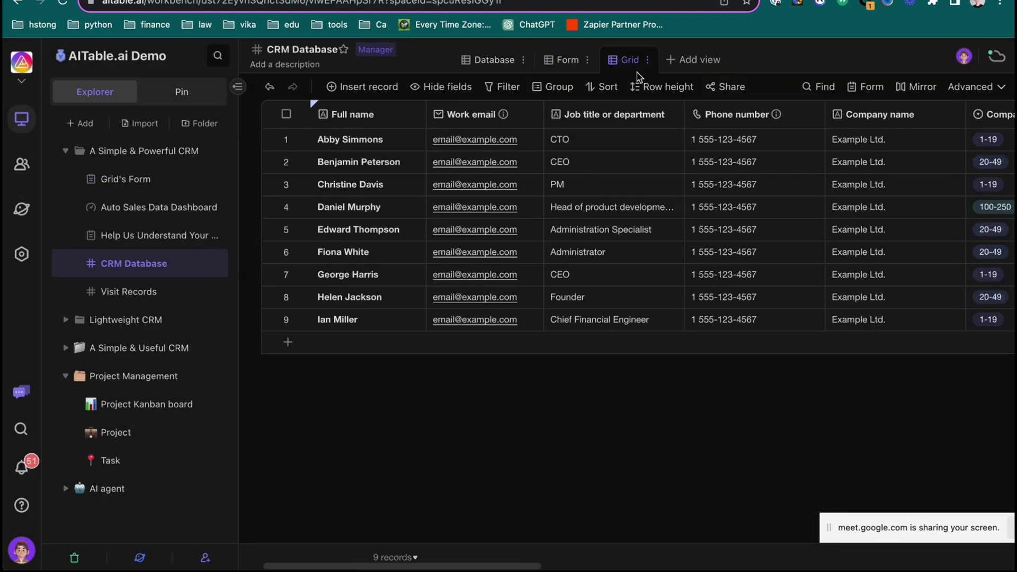
scroll(713, 162, "right", 3)
scroll(712, 160, "left", 3)
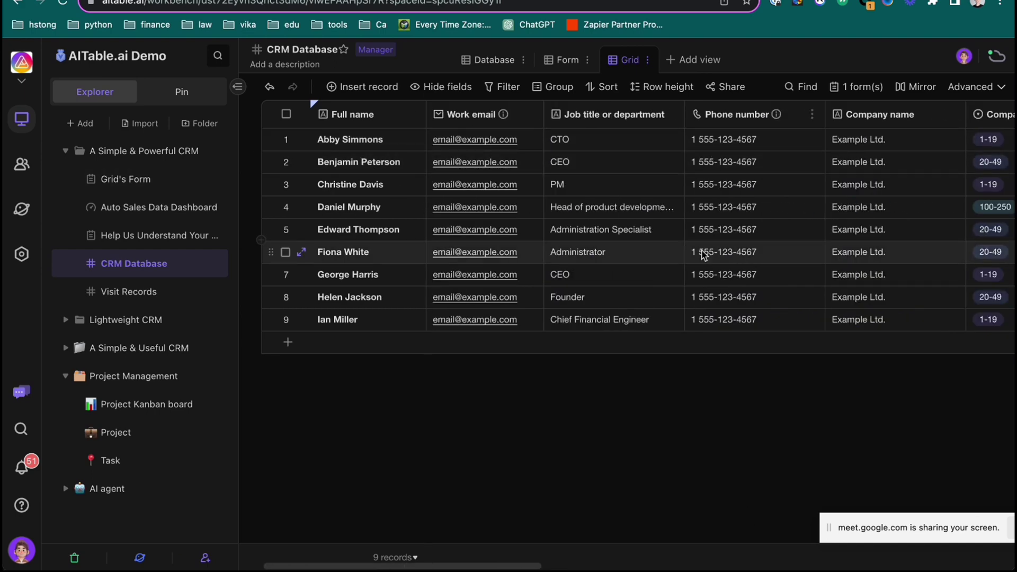
scroll(703, 253, "right", 3)
scroll(703, 253, "left", 3)
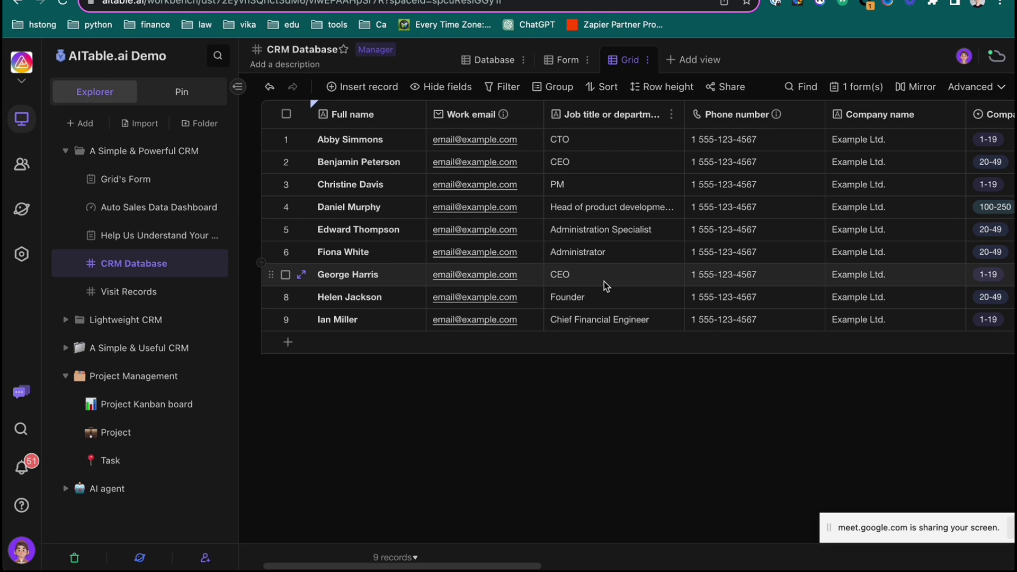
- Inspect the Work email, Job title, Phone number and Full name columns
left_click(460, 115)
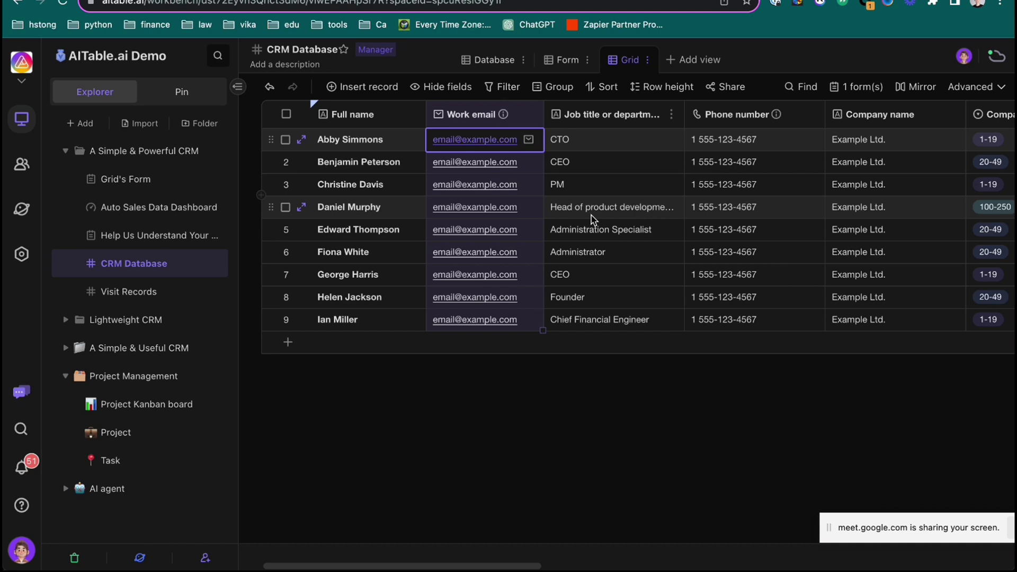
left_click(611, 213)
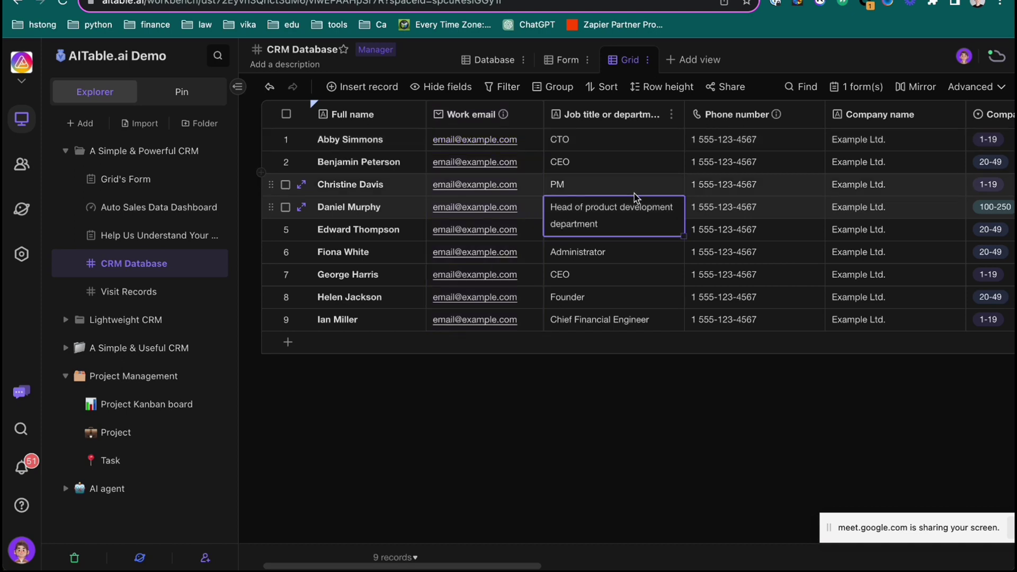
left_click(742, 114)
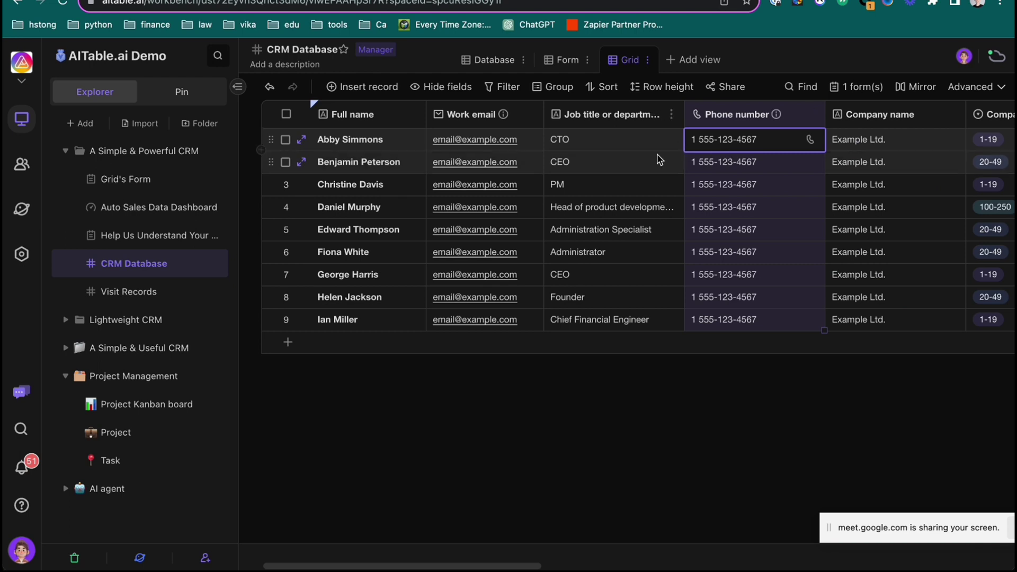
left_click(347, 116)
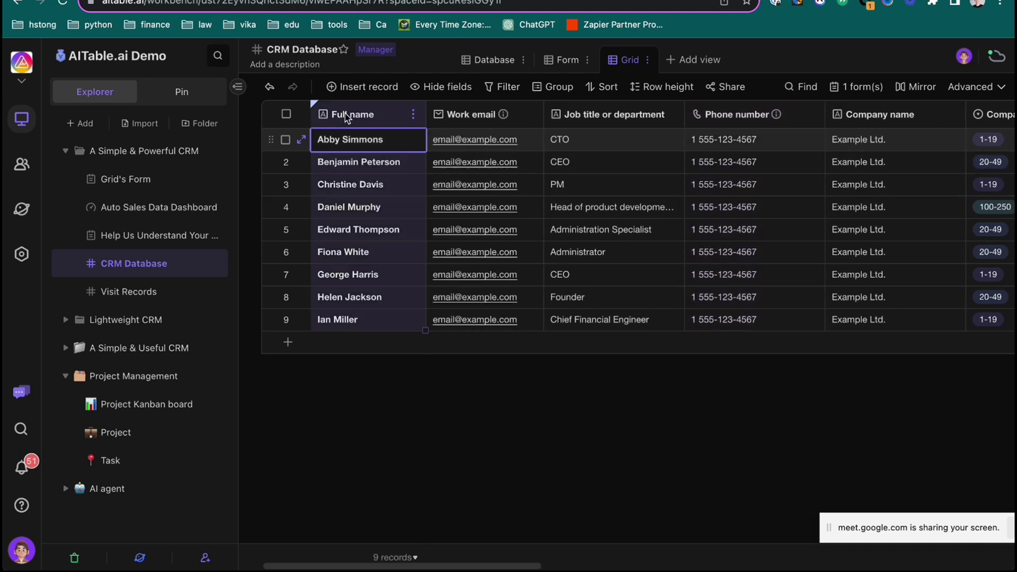
key("Right")
key("Right")
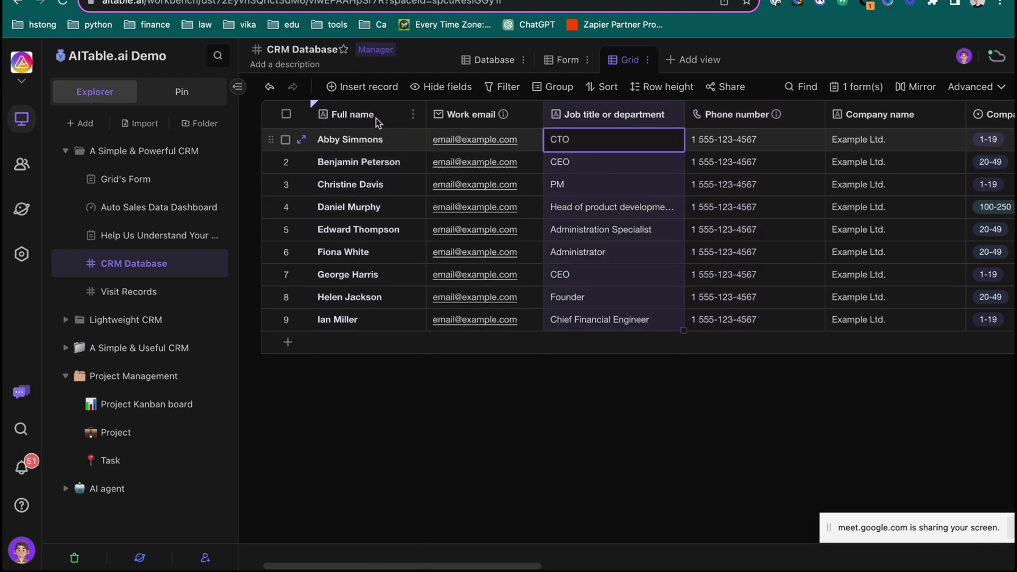
left_click(745, 113)
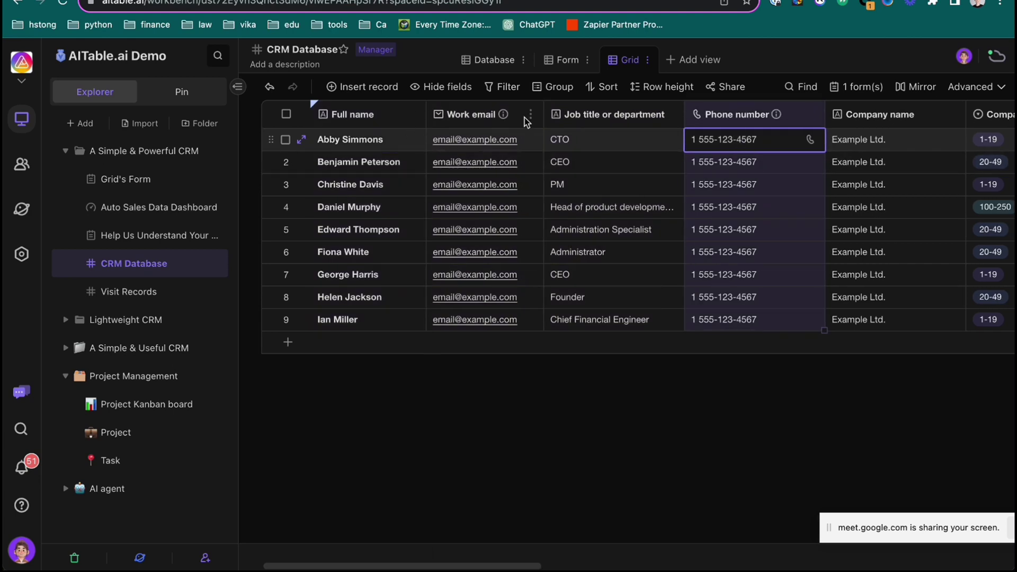
- Clear the column selection and open Hide fields to list each field's visibility
left_click(473, 114)
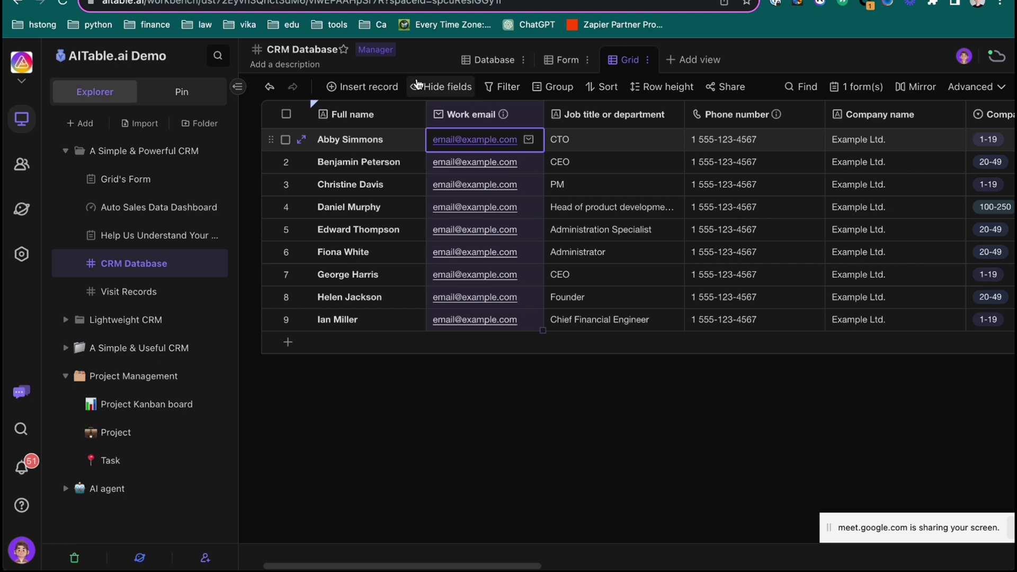
left_click(433, 90)
left_click(433, 91)
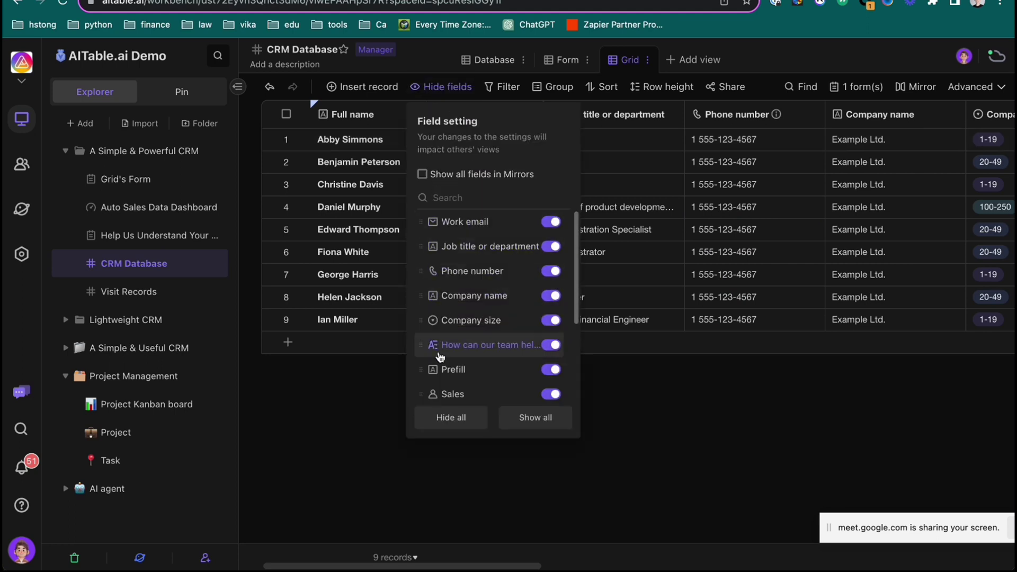
- Hide all fields, re-show Work email, Phone number and Company name, and review Grid's Form
left_click(464, 424)
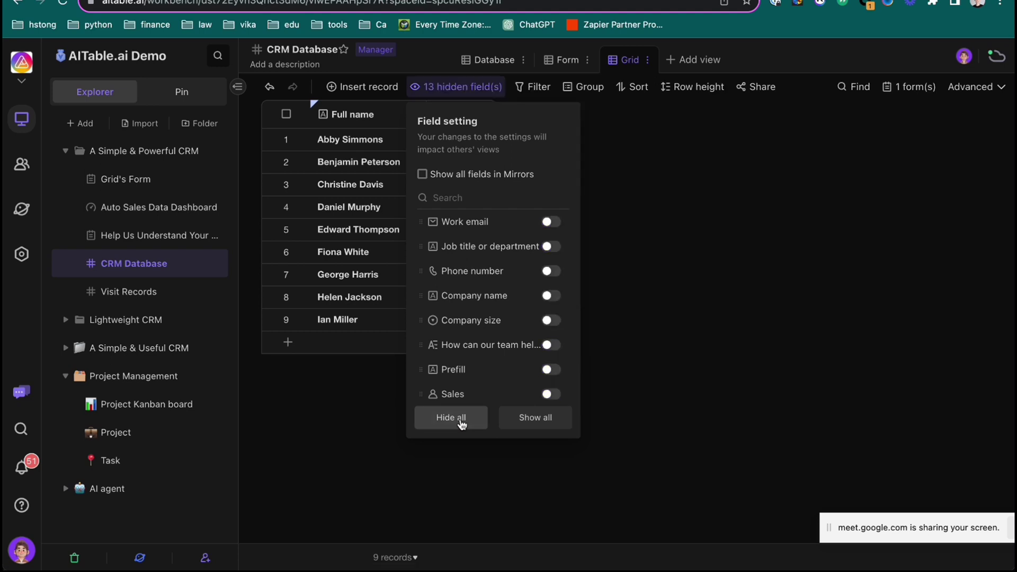
left_click(550, 222)
left_click(551, 271)
left_click(552, 297)
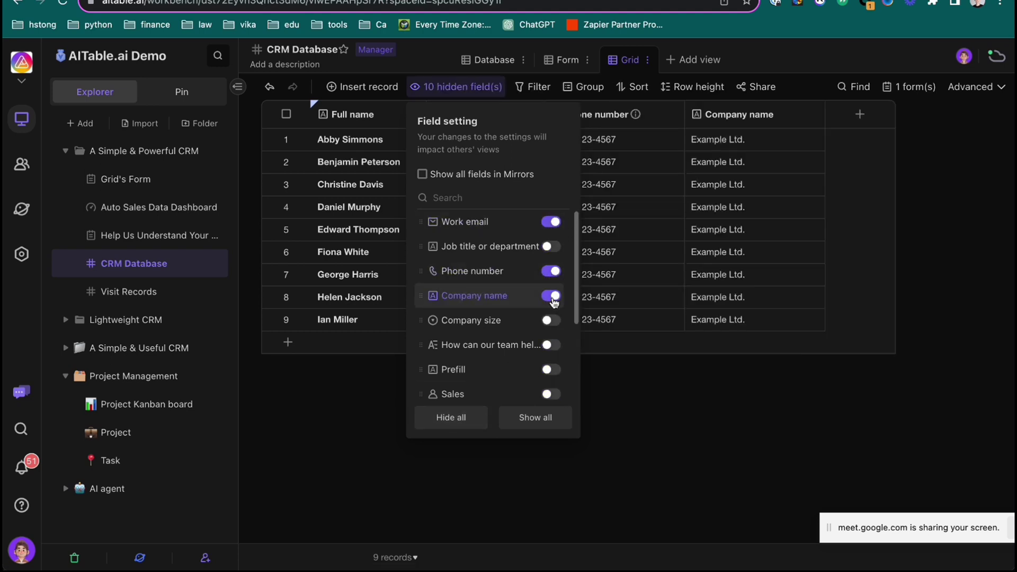
left_click(635, 222)
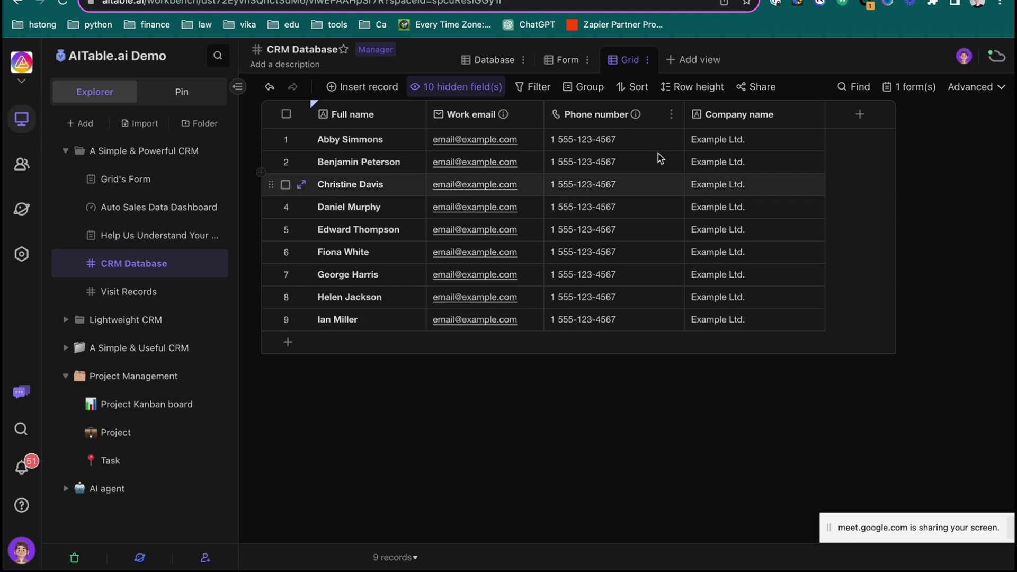
left_click(125, 179)
scroll(449, 418, "down", 4)
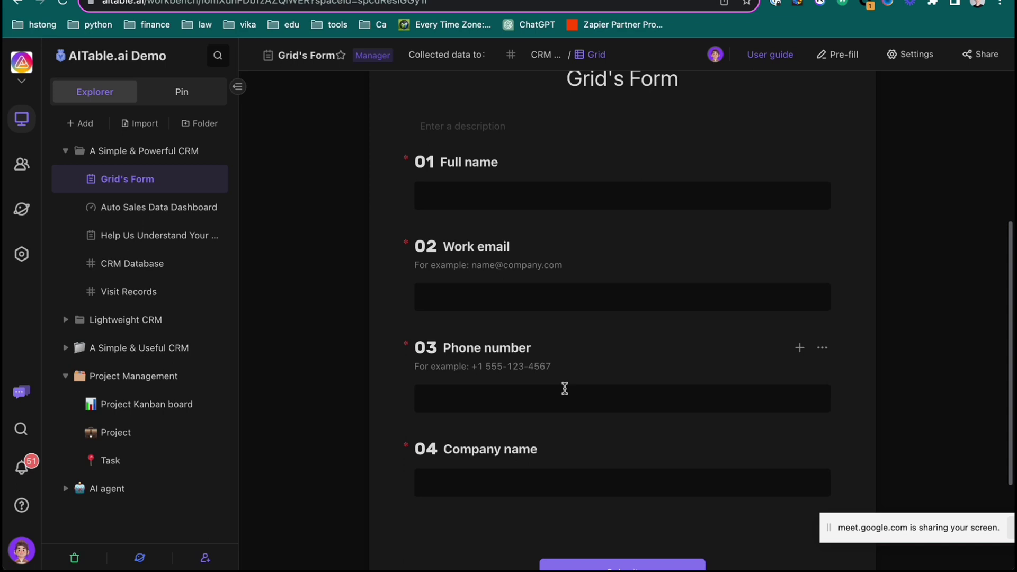
- In the CRM grid, hide Company name and Work email and show Company size
left_click(136, 265)
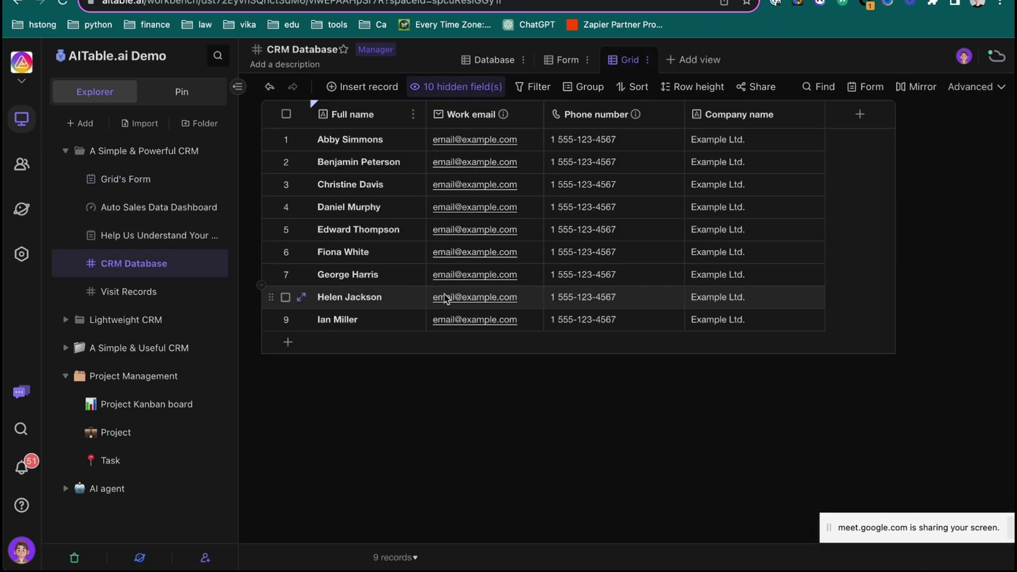
left_click(441, 85)
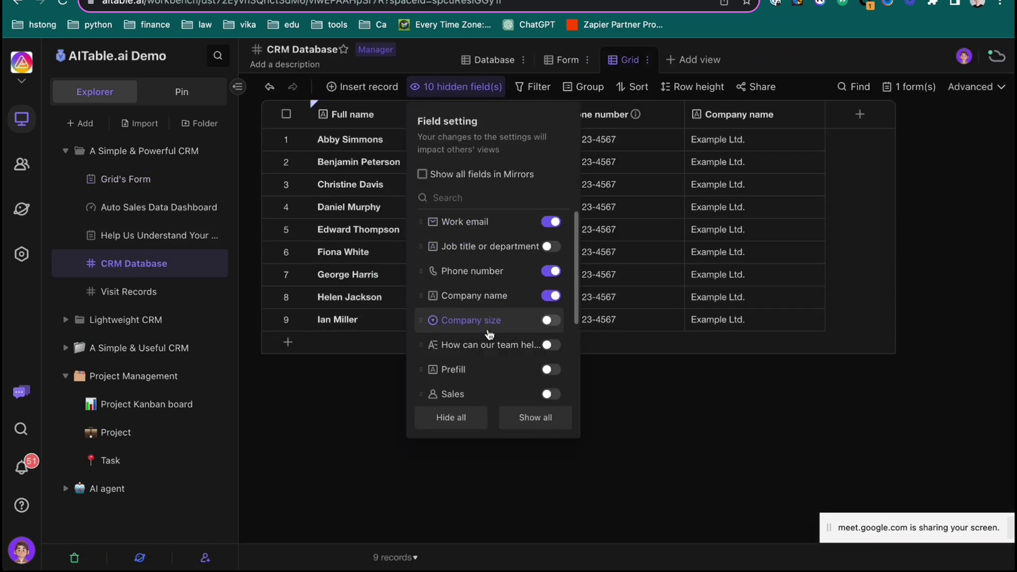
scroll(490, 334, "down", 3)
scroll(530, 317, "up", 3)
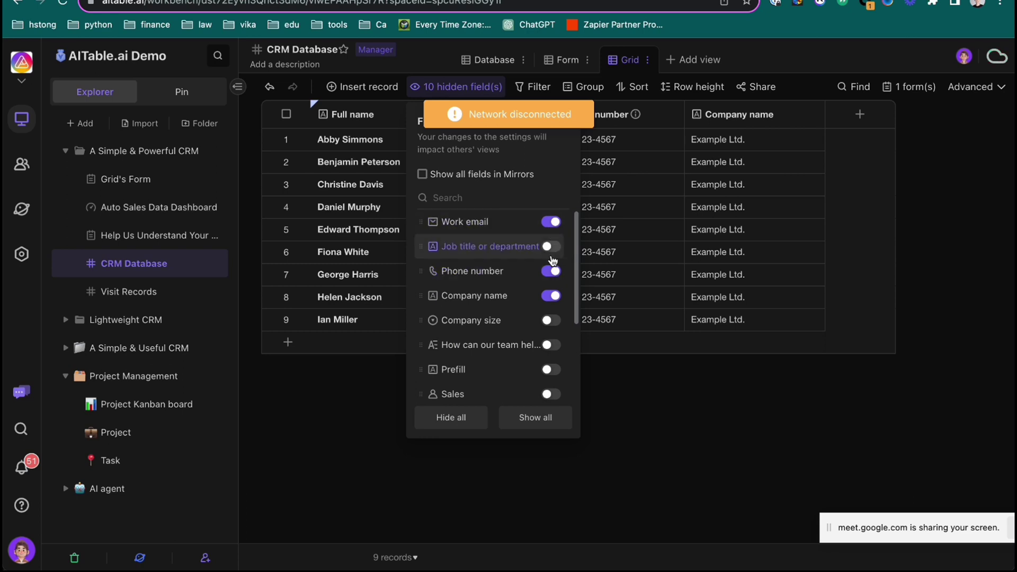
left_click(551, 295)
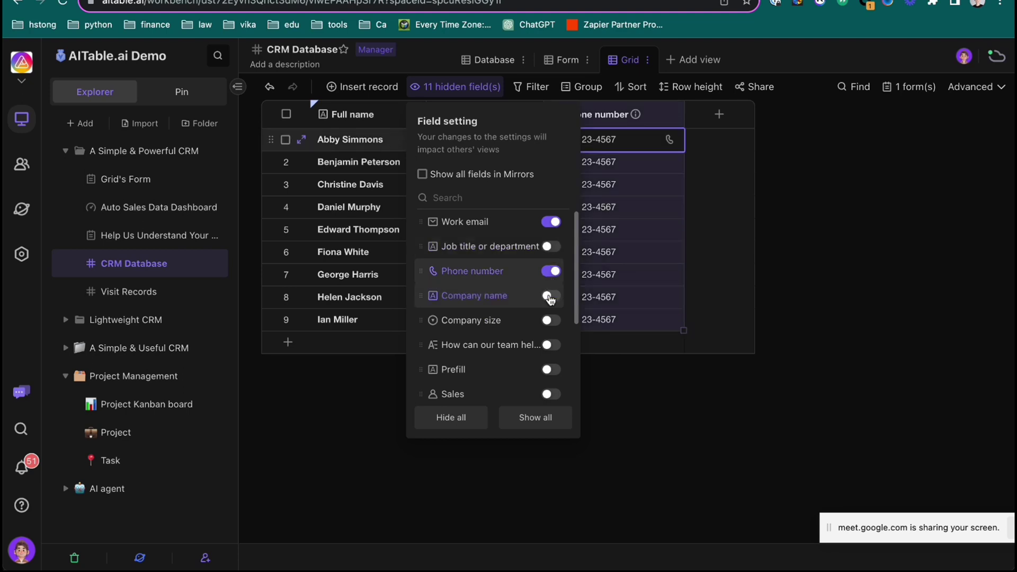
left_click(551, 221)
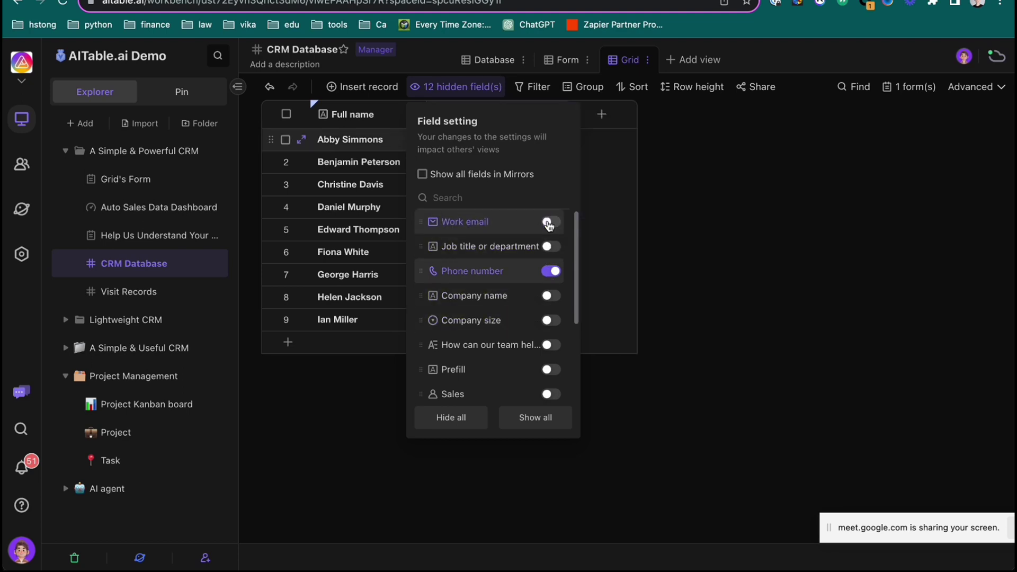
left_click(550, 320)
left_click(655, 379)
- Review Grid's Form, now asking Full name, Phone number and Company size
left_click(139, 178)
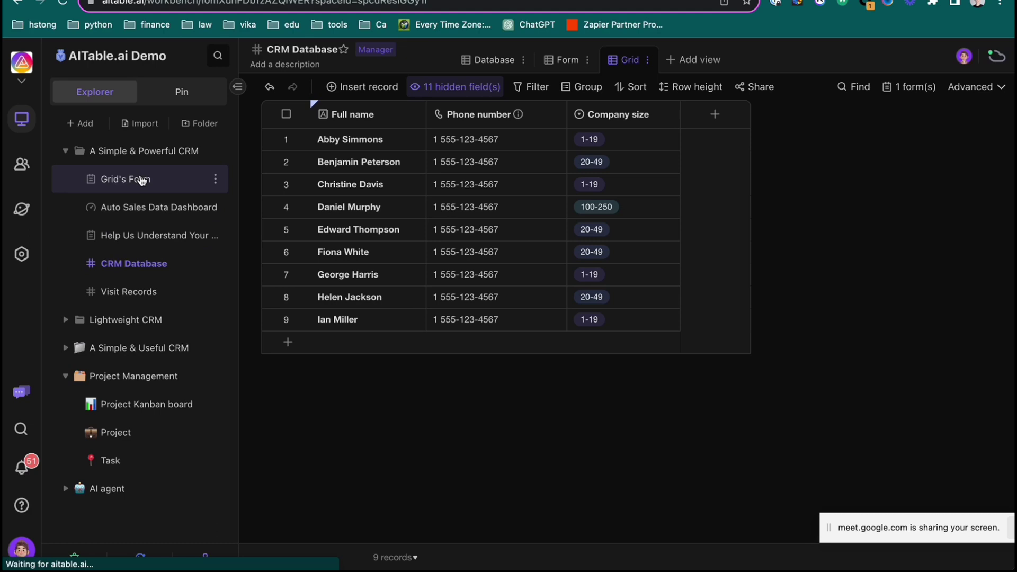
scroll(620, 374, "down", 3)
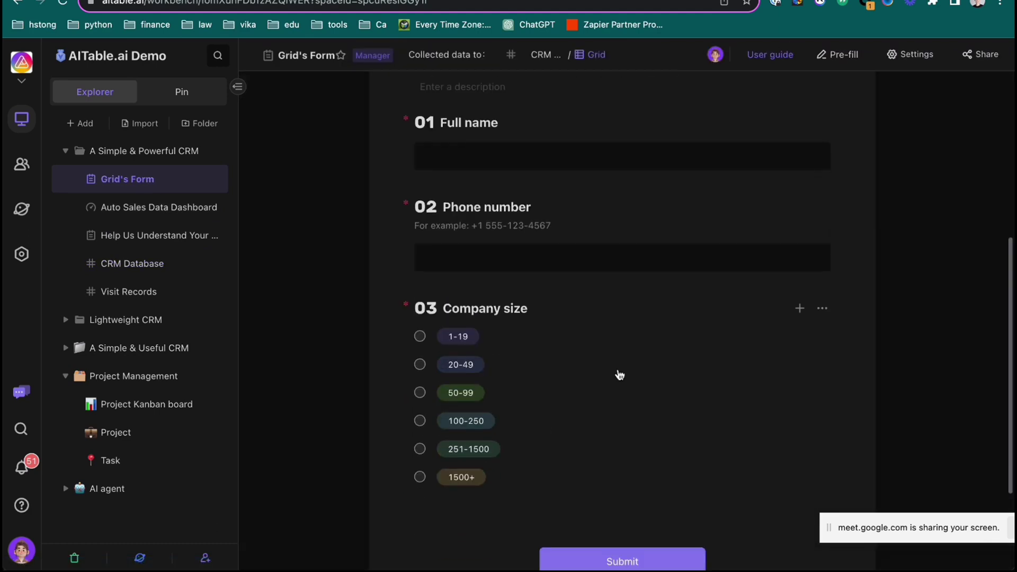
right_click(617, 374)
left_click(953, 150)
scroll(476, 402, "down", 3)
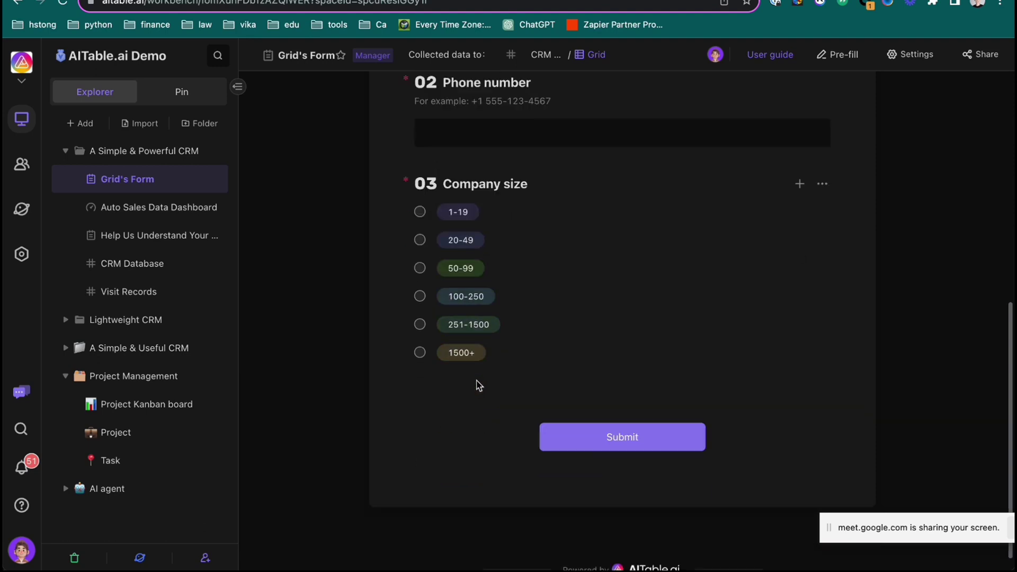
scroll(688, 265, "up", 5)
scroll(942, 100, "down", 3)
- Enable Collapse options so the Company size choices appear as a dropdown
left_click(917, 58)
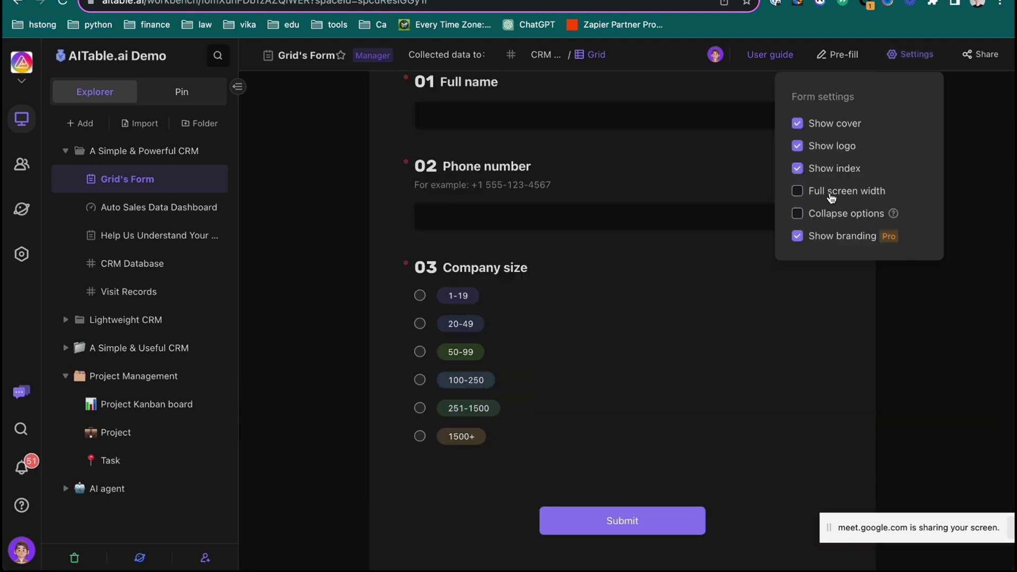
left_click(832, 218)
left_click(832, 219)
left_click(832, 218)
scroll(732, 266, "up", 4)
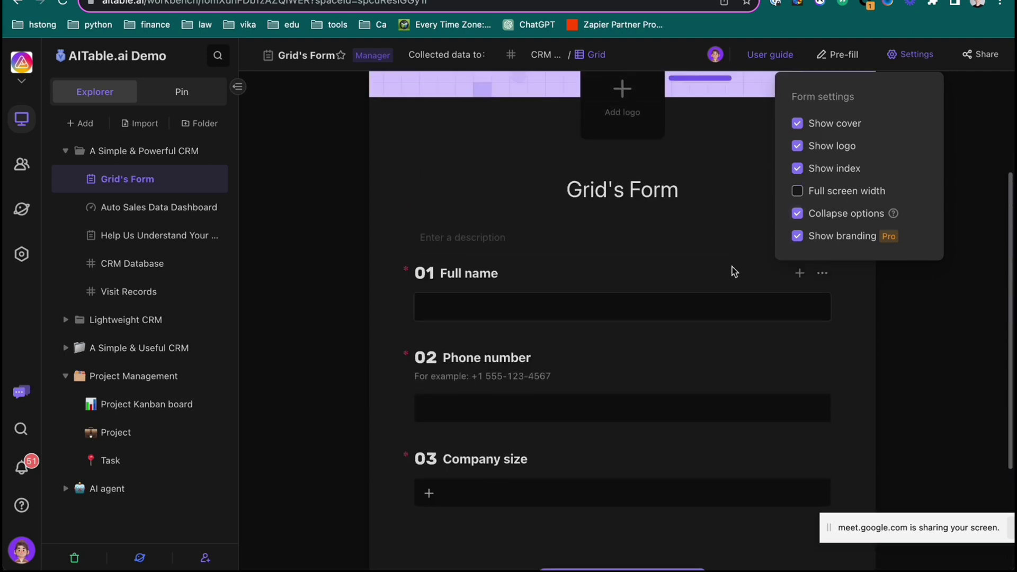
scroll(715, 336, "up", 3)
left_click(723, 347)
scroll(729, 357, "down", 1)
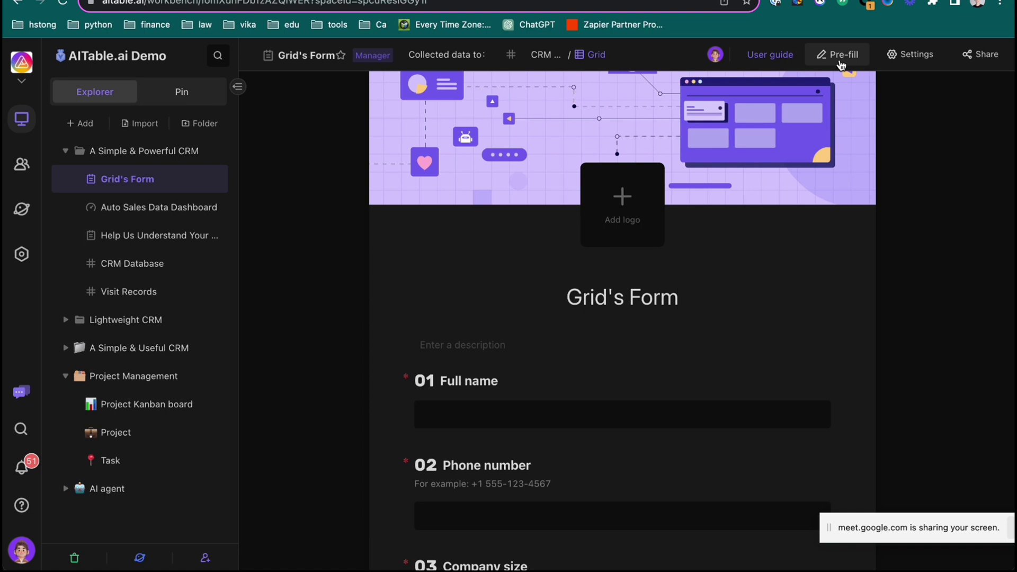
- Turn off Show cover and Show logo in the form settings
left_click(916, 58)
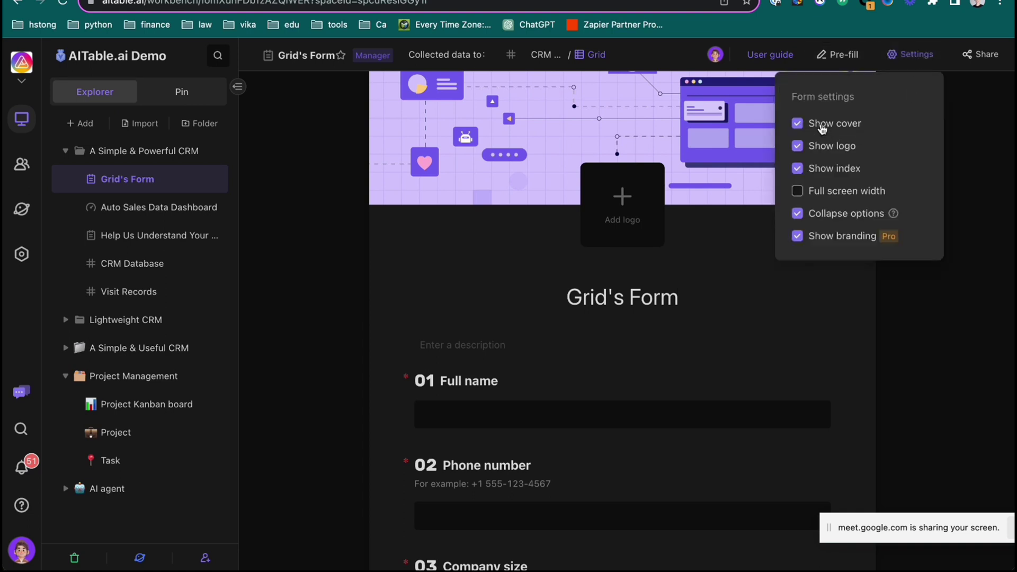
left_click(821, 124)
left_click(812, 144)
left_click(796, 200)
scroll(794, 206, "down", 1)
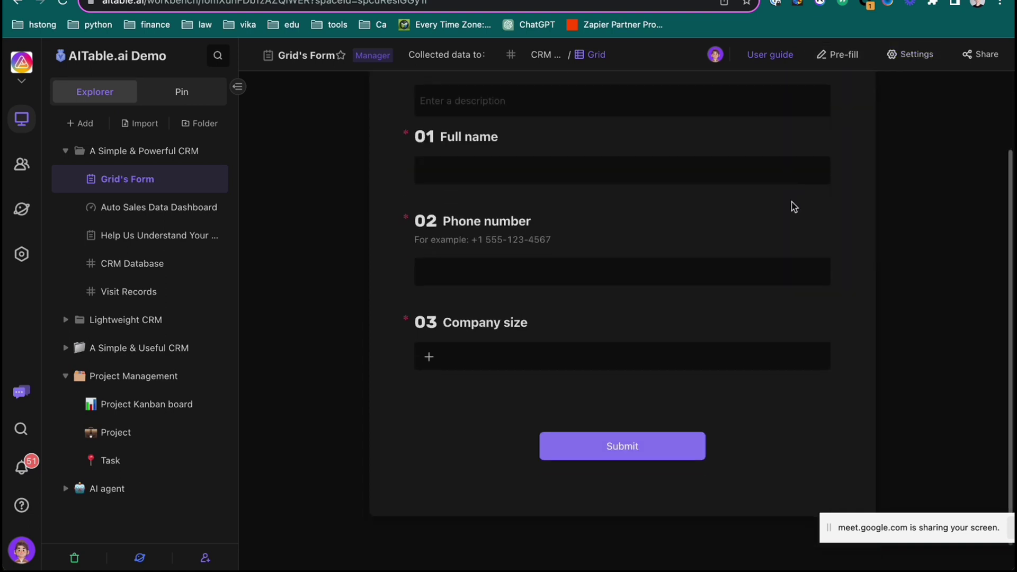
scroll(639, 183, "up", 2)
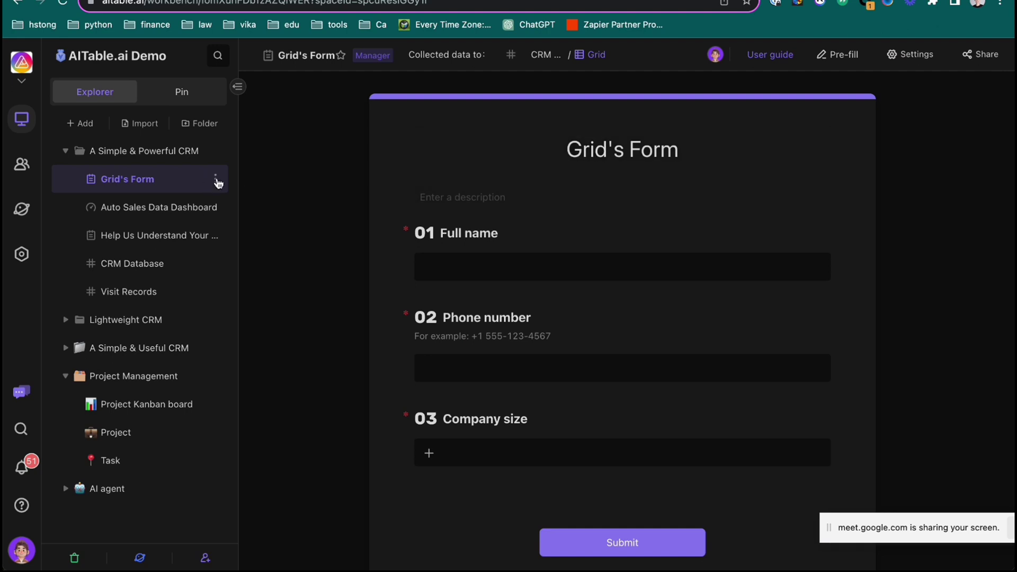
- Create a public link for Grid's Form and copy it
left_click(216, 179)
left_click(255, 338)
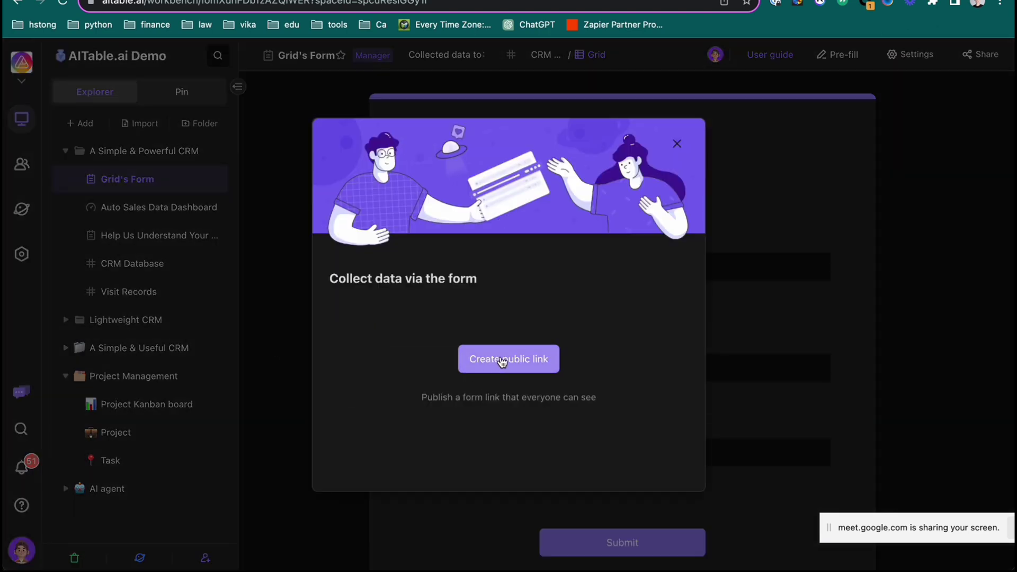
left_click(502, 360)
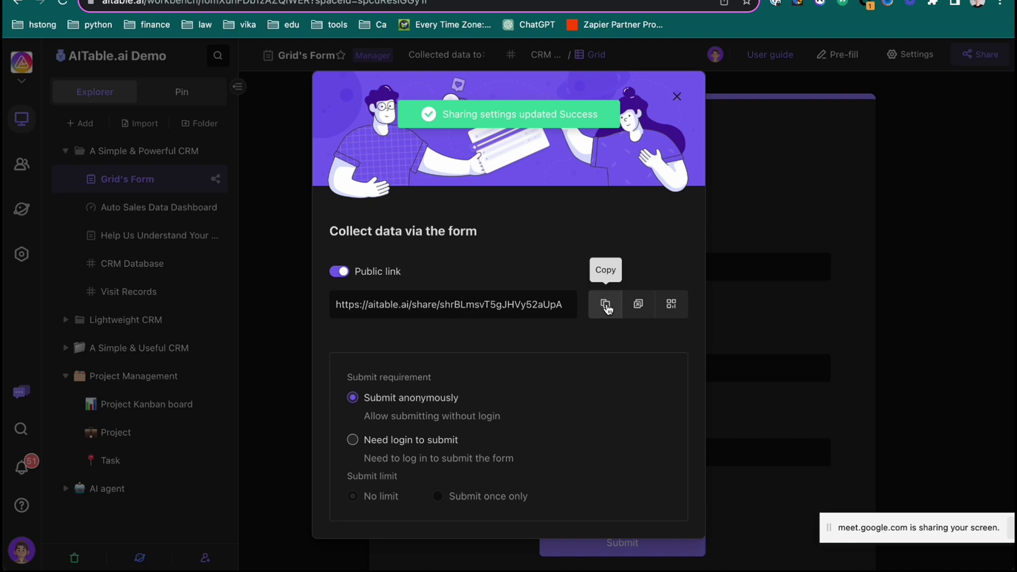
left_click(605, 305)
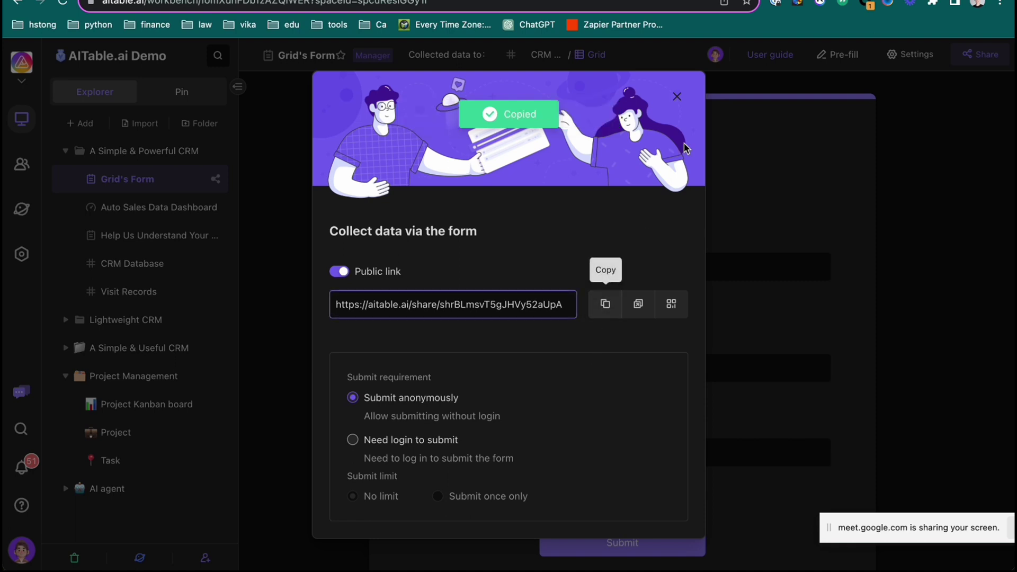
left_click(677, 100)
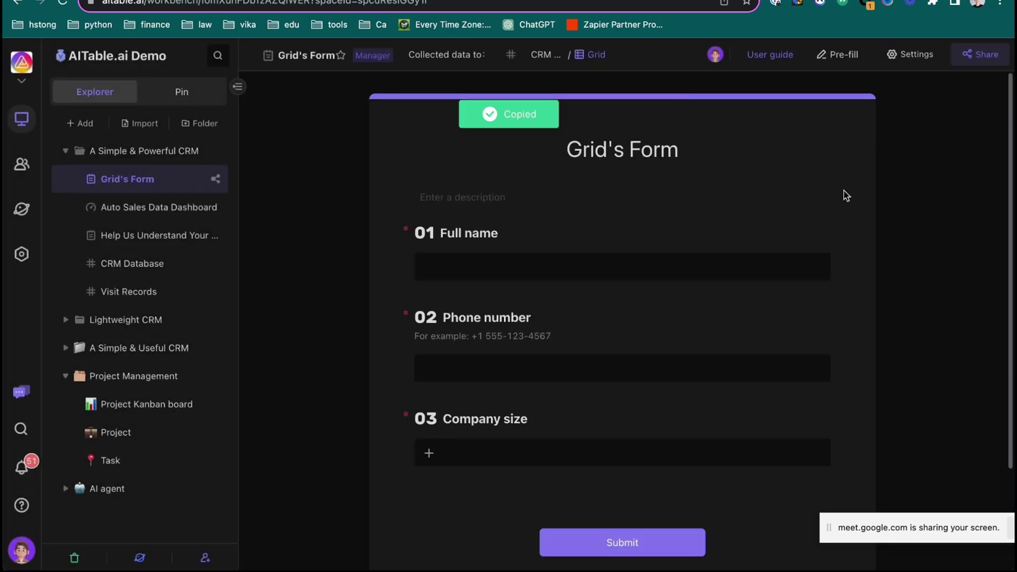
- Open aitable.ai/pricing in a new tab and view the Self-Hosted plans
key("super+t")
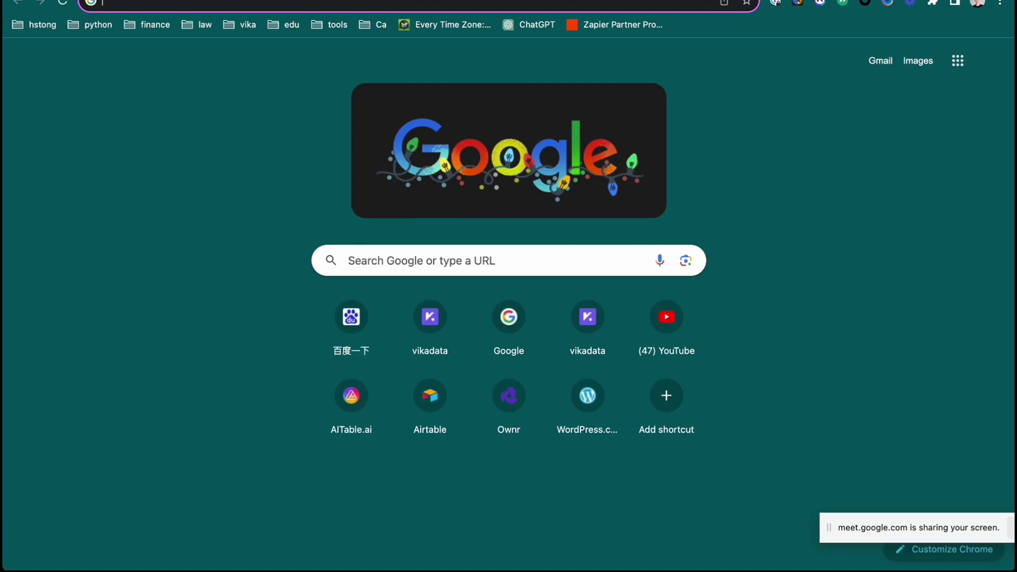
type("aitable")
key("Down")
key("Down")
key("Down")
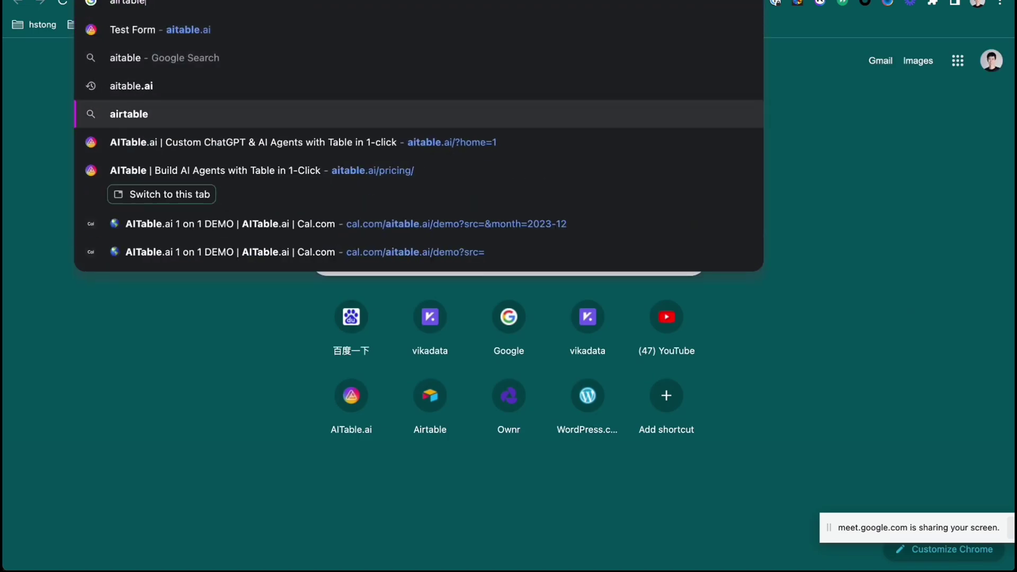
key("Down")
key("Down")
key("Return")
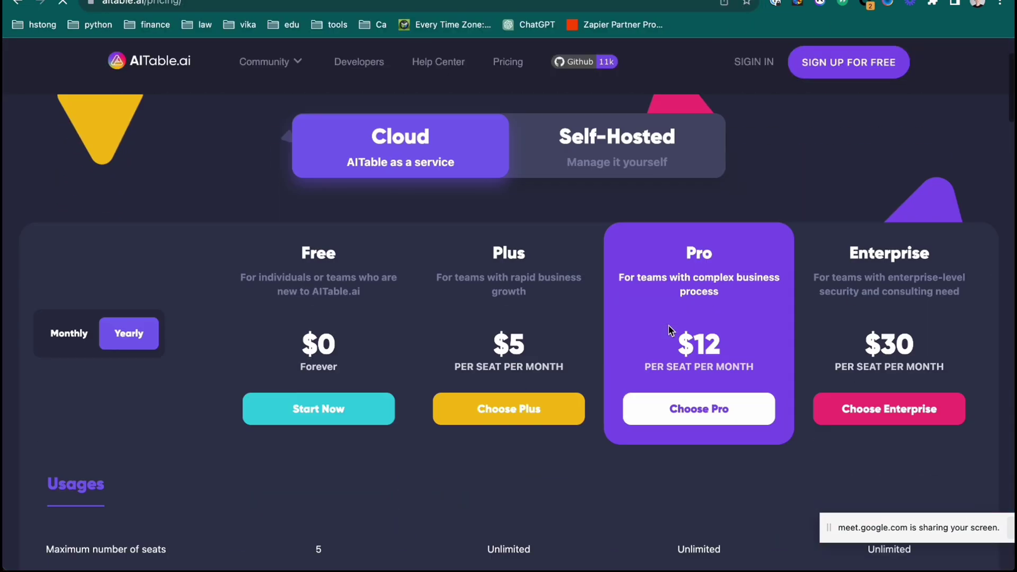
left_click(607, 229)
scroll(650, 292, "down", 5)
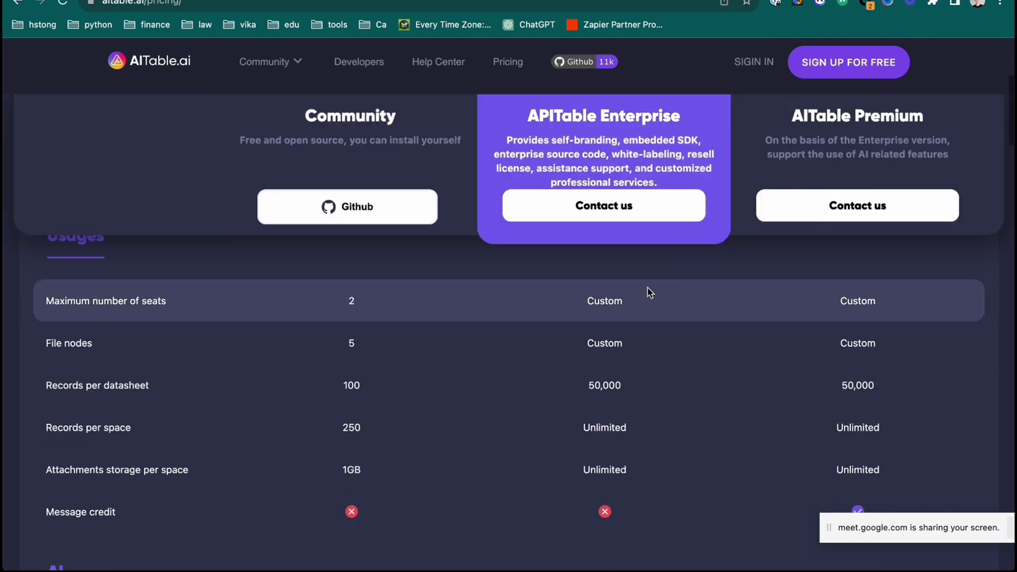
- Open the APITable Enterprise contact form and enter a test full name, work email and job title 'asdf'
left_click(604, 208)
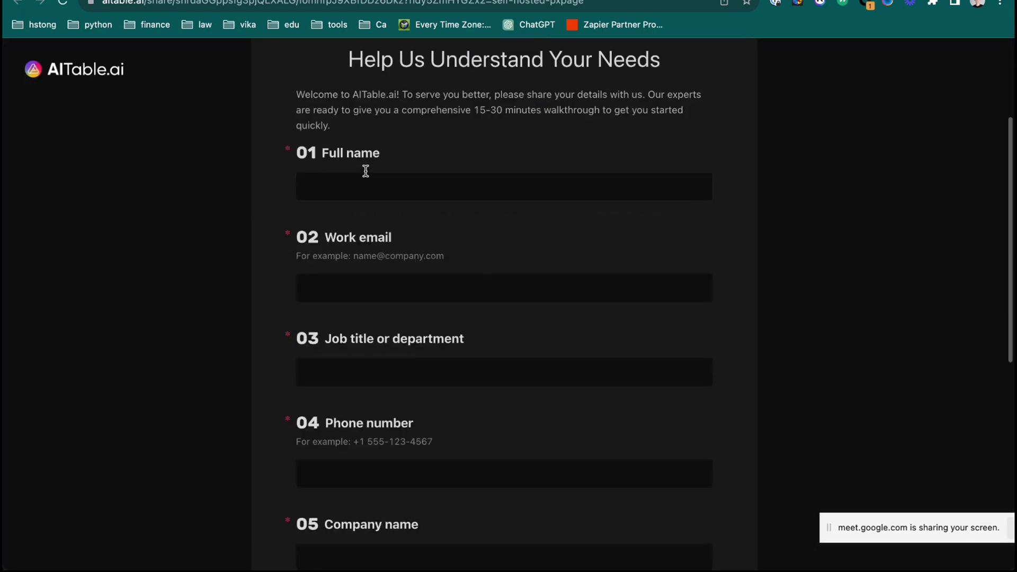
left_click(349, 188)
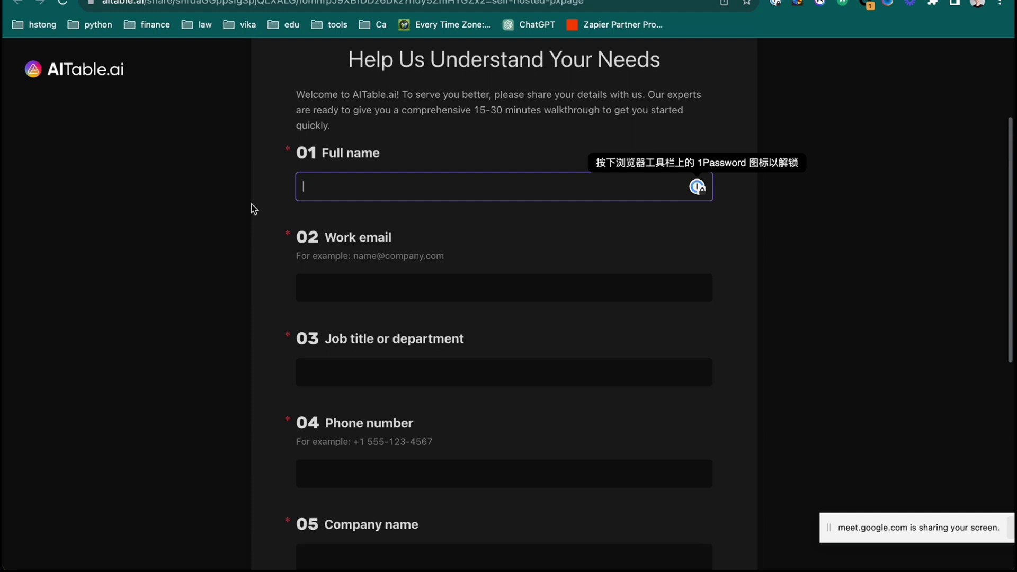
type("John")
key("Tab")
type("as")
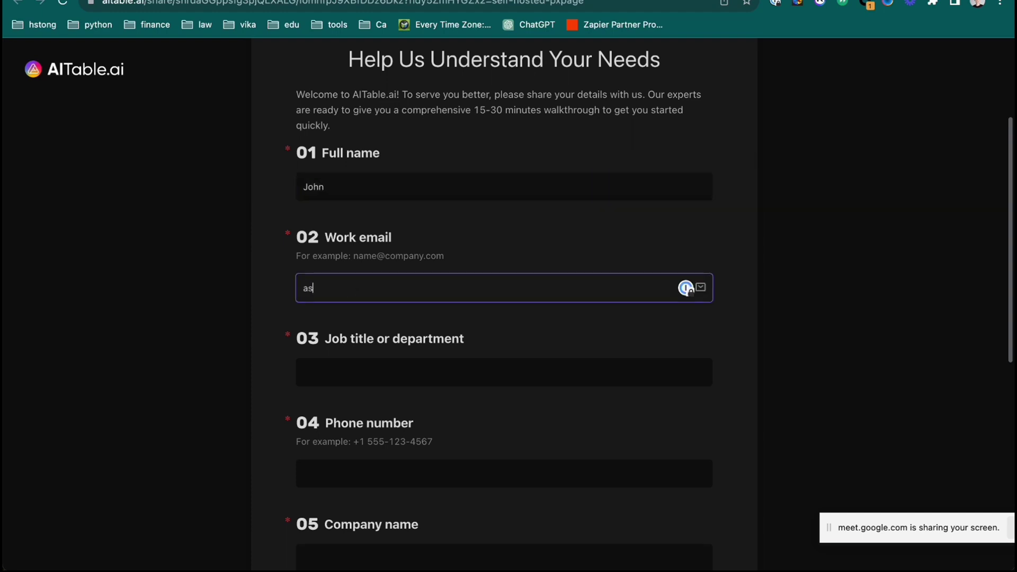
key("super+a")
left_click(350, 371)
type("asdf")
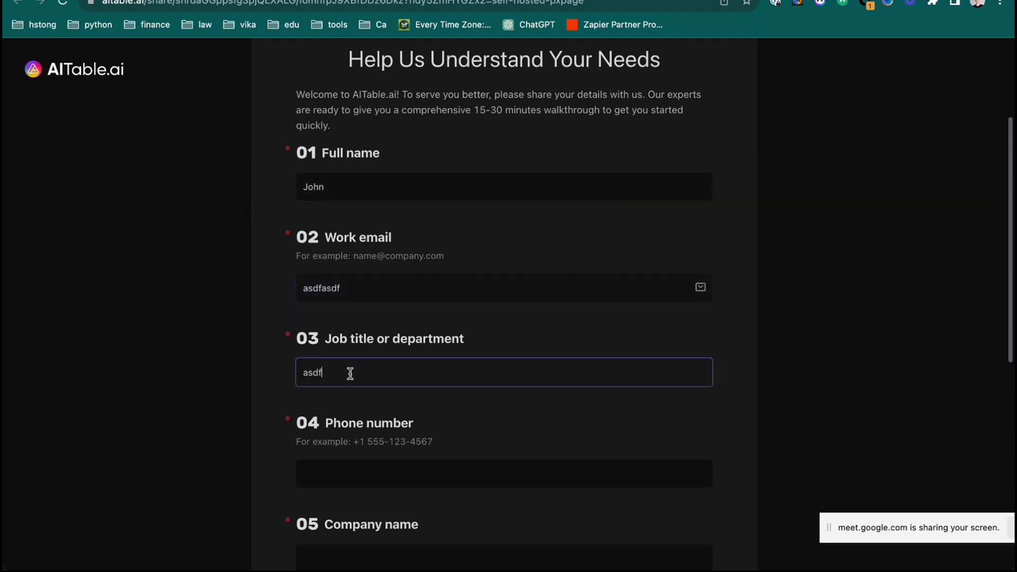
key("Tab")
- Enter a test phone number, company 'test', size 50-99, help text 'asdfasdf', and submit
scroll(365, 501, "down", 5)
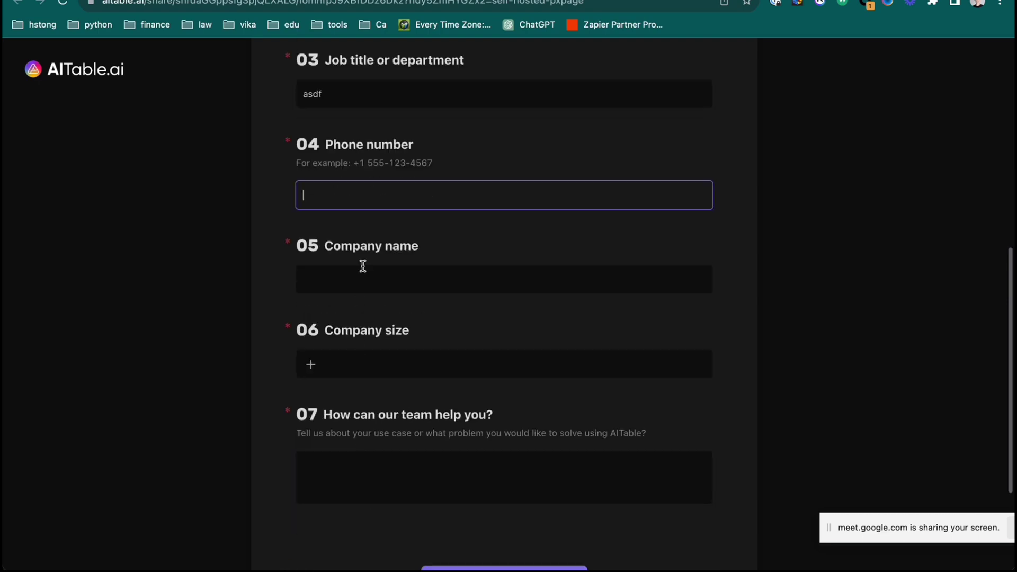
type("123123123")
left_click(345, 277)
type("test")
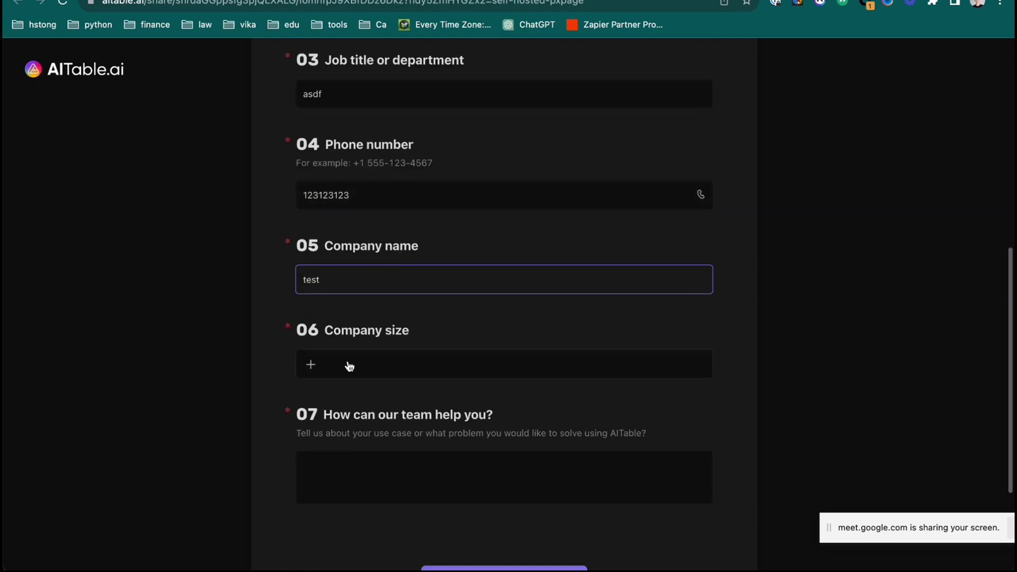
left_click(349, 366)
left_click(347, 470)
scroll(381, 424, "down", 3)
left_click(374, 363)
type("asdfasdf")
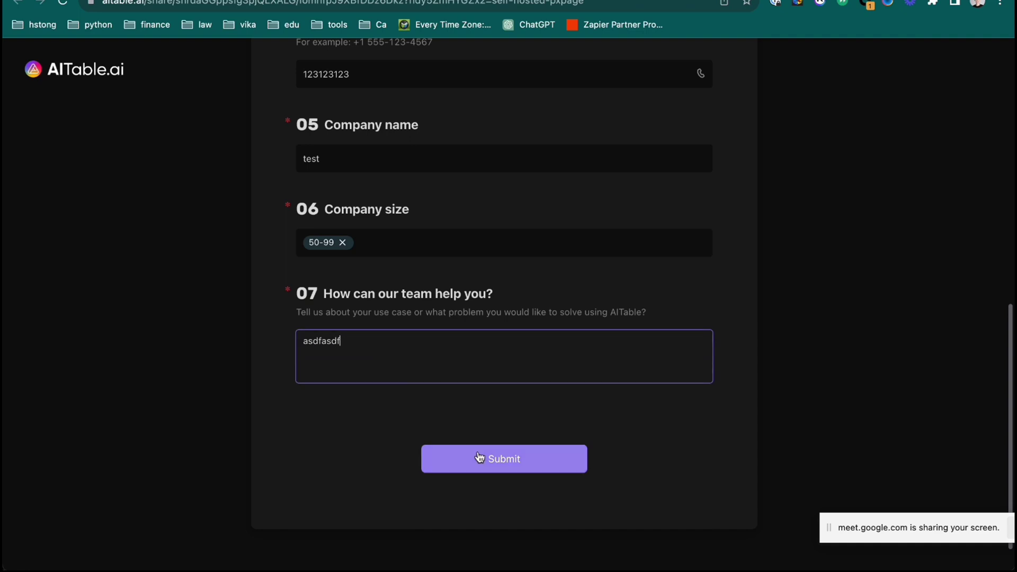
left_click(500, 459)
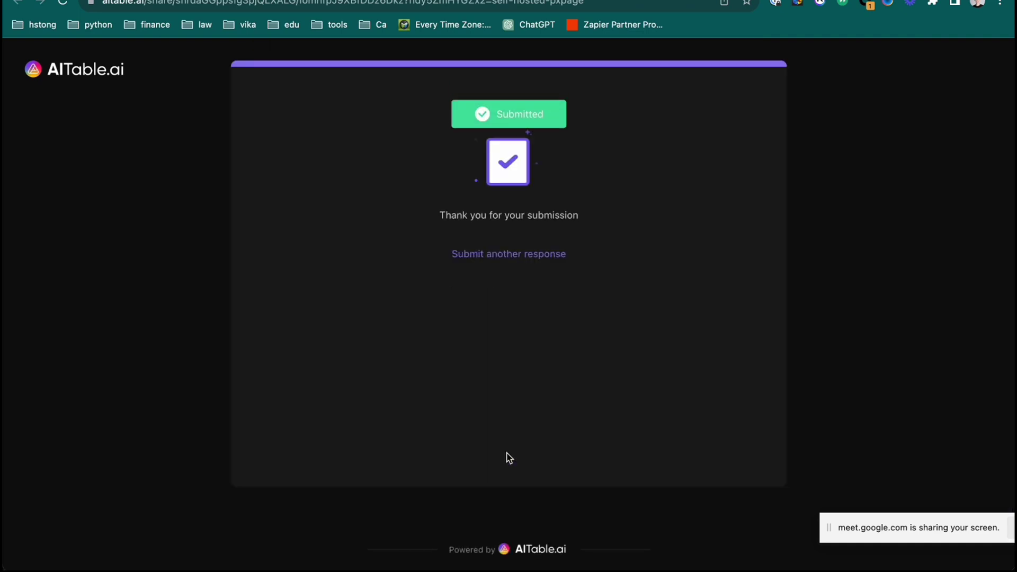
mouse_move(479, 543)
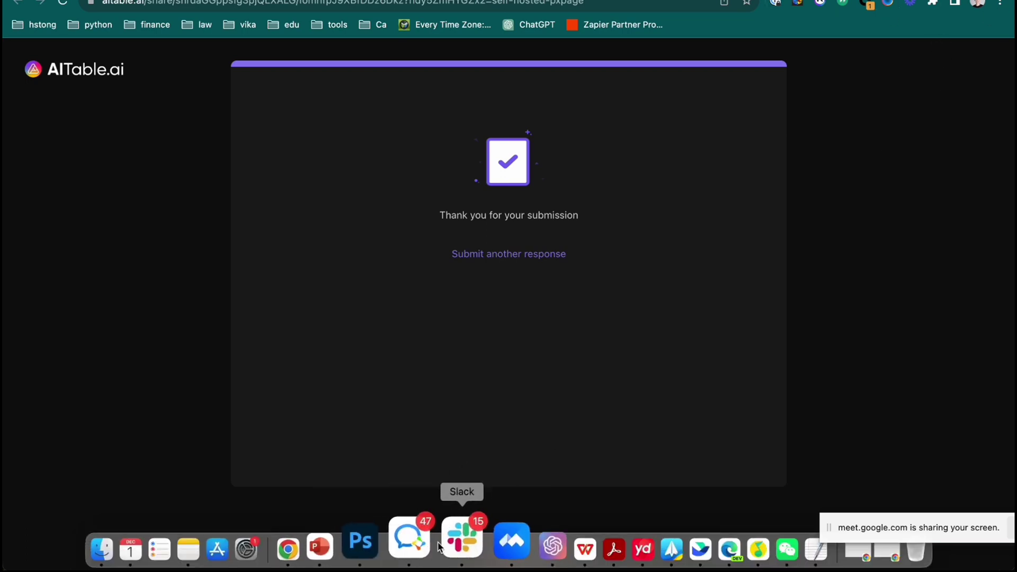
- Read the VikaGPT MQL alert for the test lead in Slack's #product-marketing channel
left_click(460, 536)
left_click(139, 230)
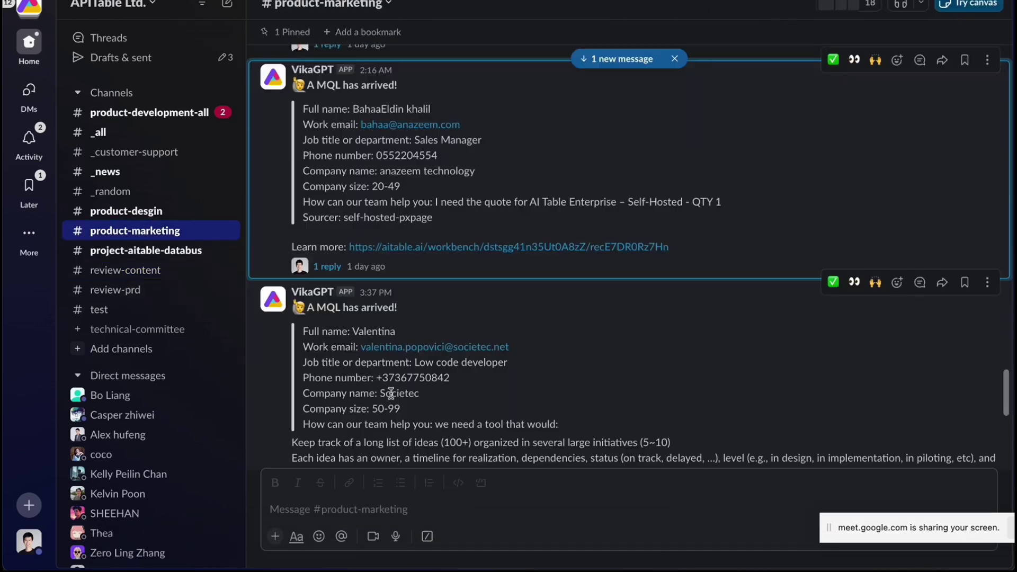
left_click_drag(315, 308, 333, 355)
left_click(347, 355)
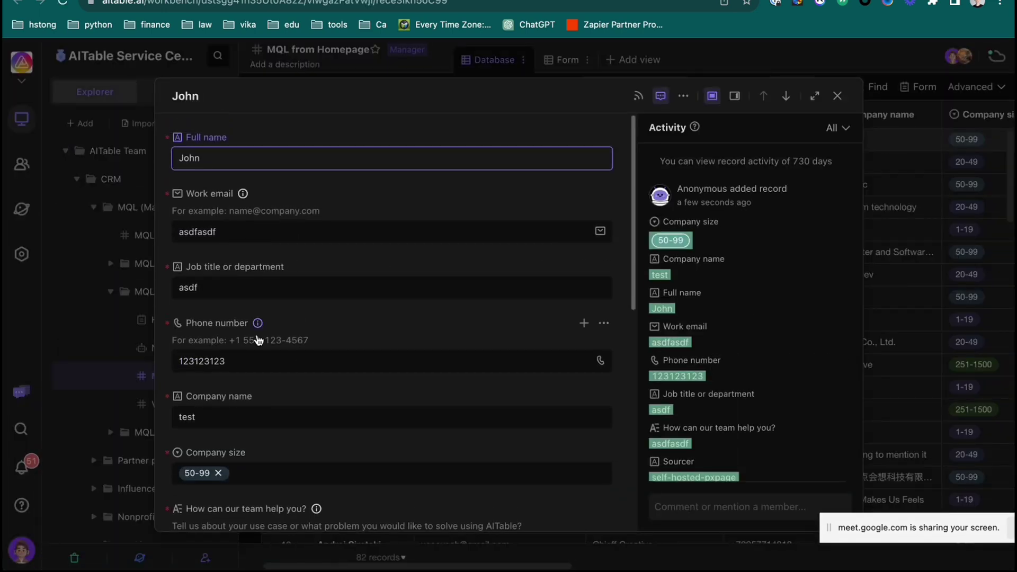
- Assign a team member as the salesperson in the test lead's Sales field
scroll(258, 339, "down", 10)
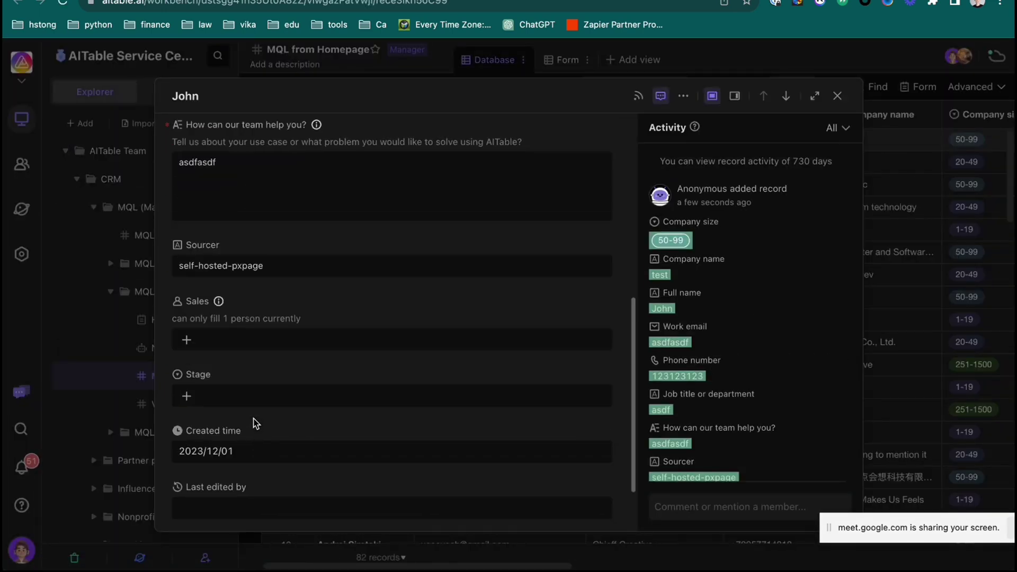
left_click(205, 339)
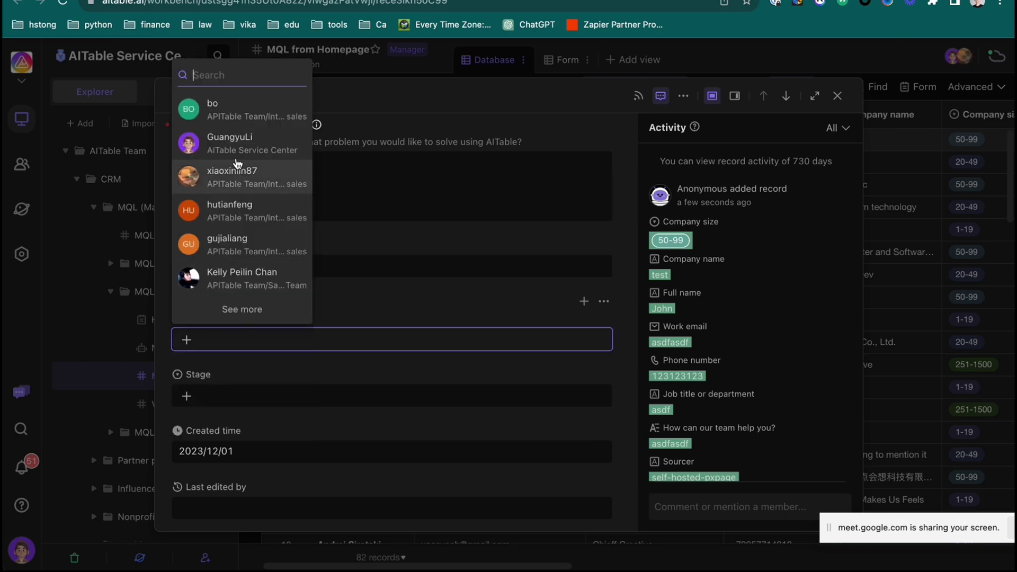
scroll(278, 337, "down", 2)
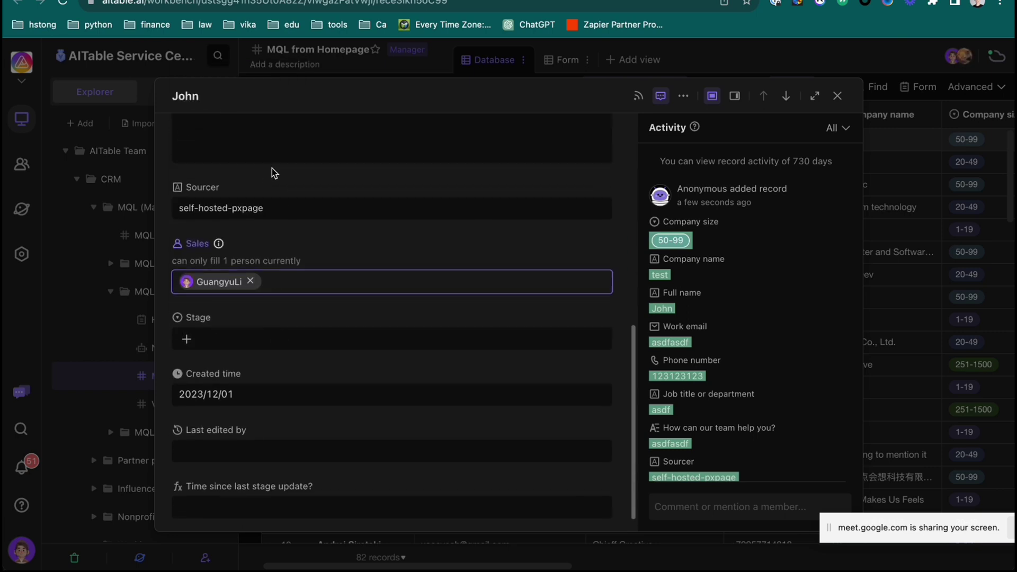
scroll(284, 359, "down", 1)
- Set the lead's Stage to Touching1, then remove that tag so Stage stays empty
left_click(230, 324)
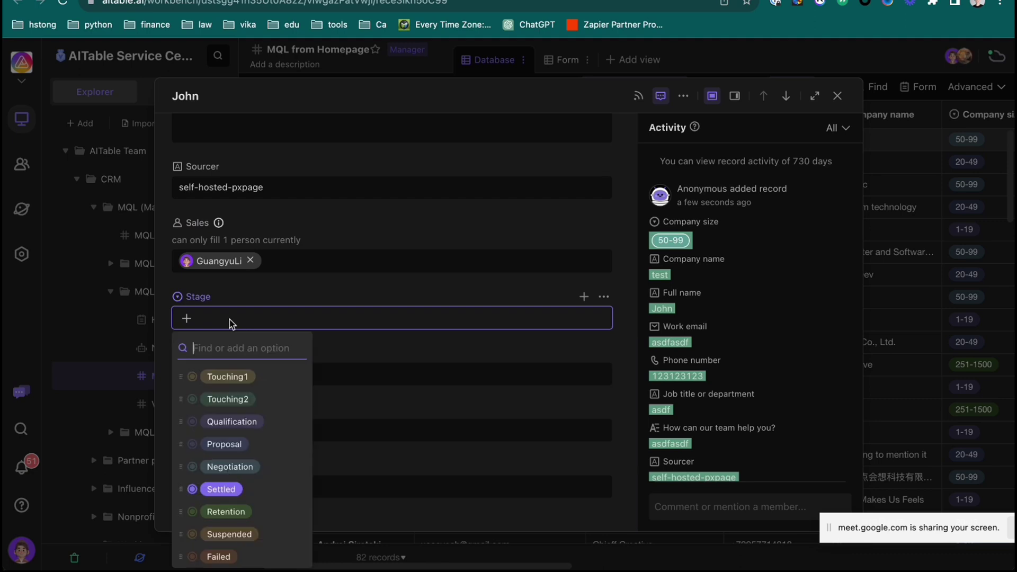
left_click(242, 382)
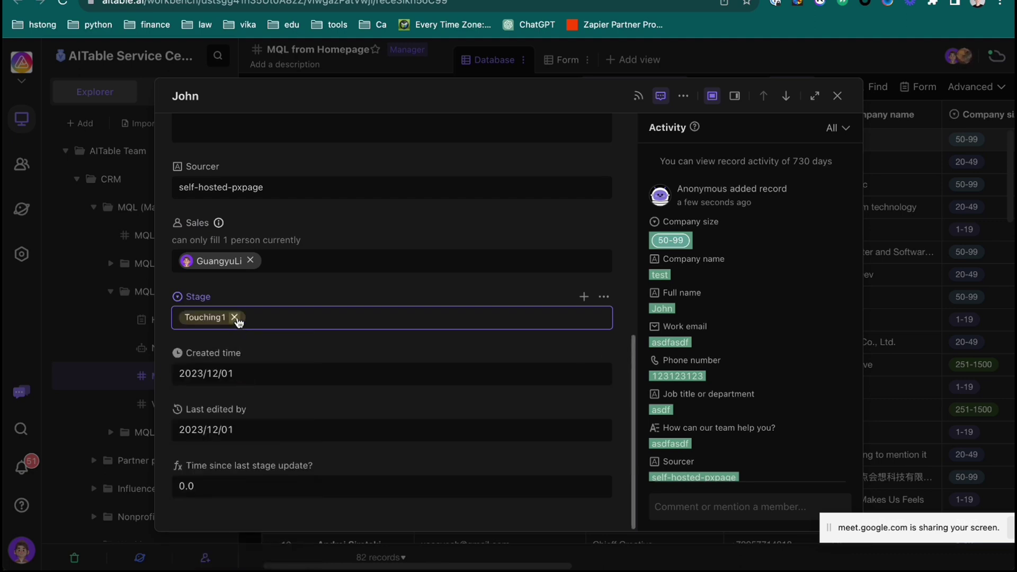
left_click(234, 318)
left_click(217, 319)
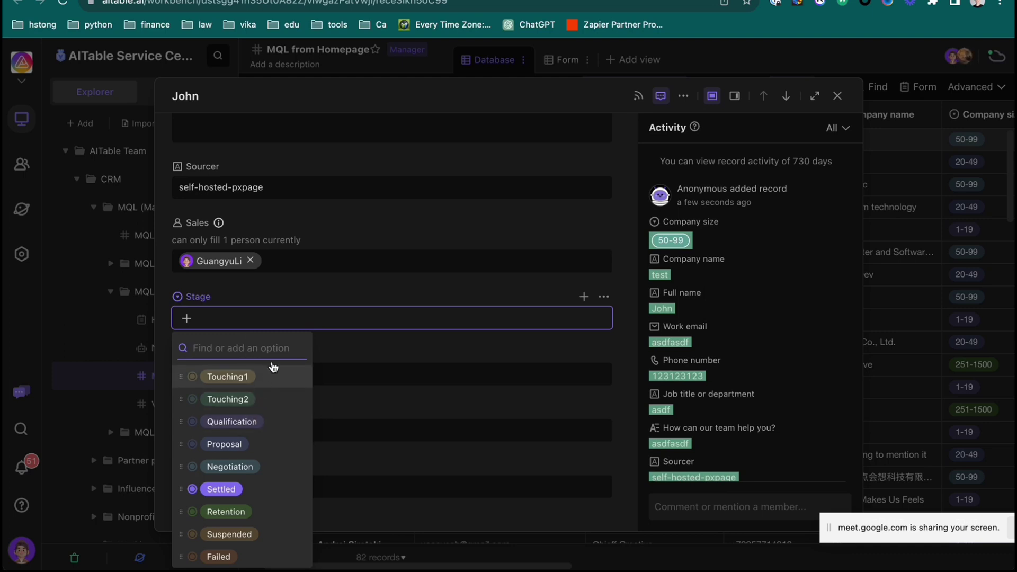
left_click(365, 347)
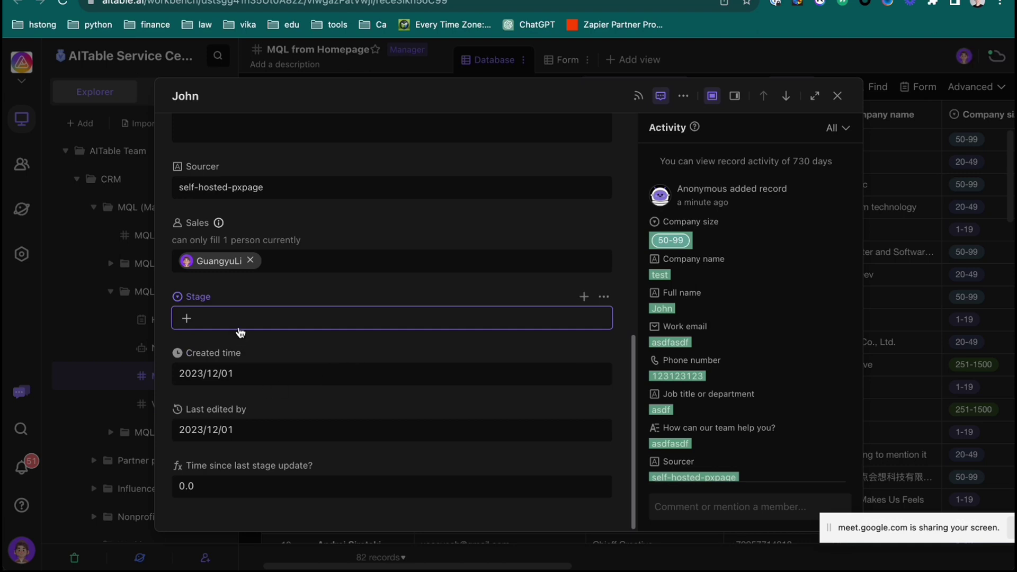
left_click(239, 325)
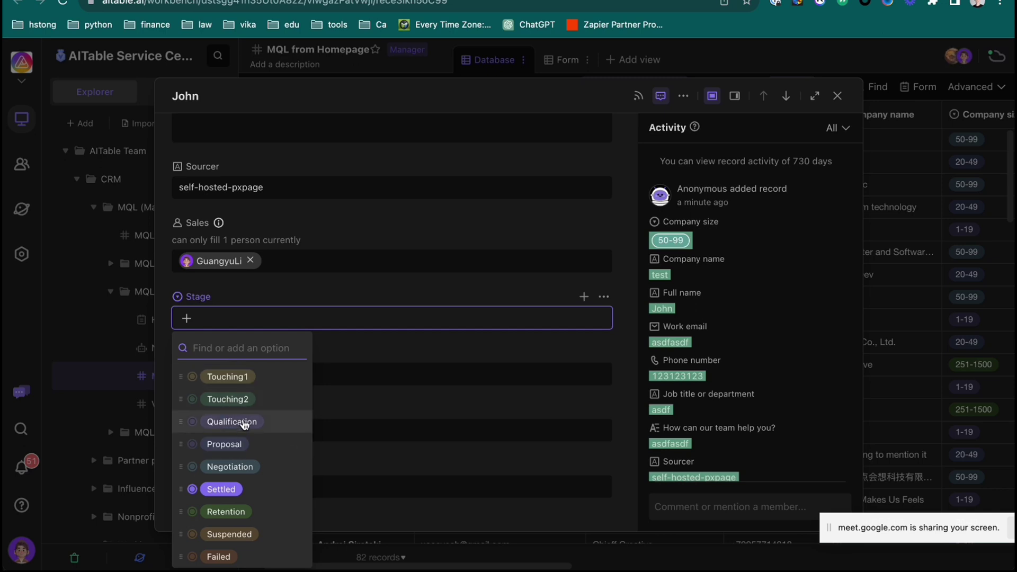
left_click(348, 346)
left_click(277, 326)
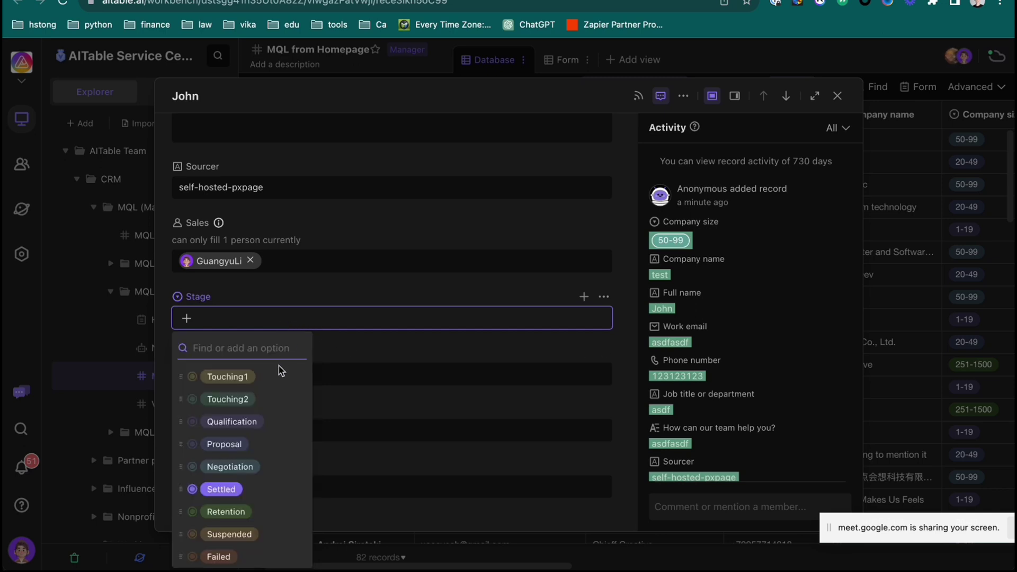
left_click(379, 348)
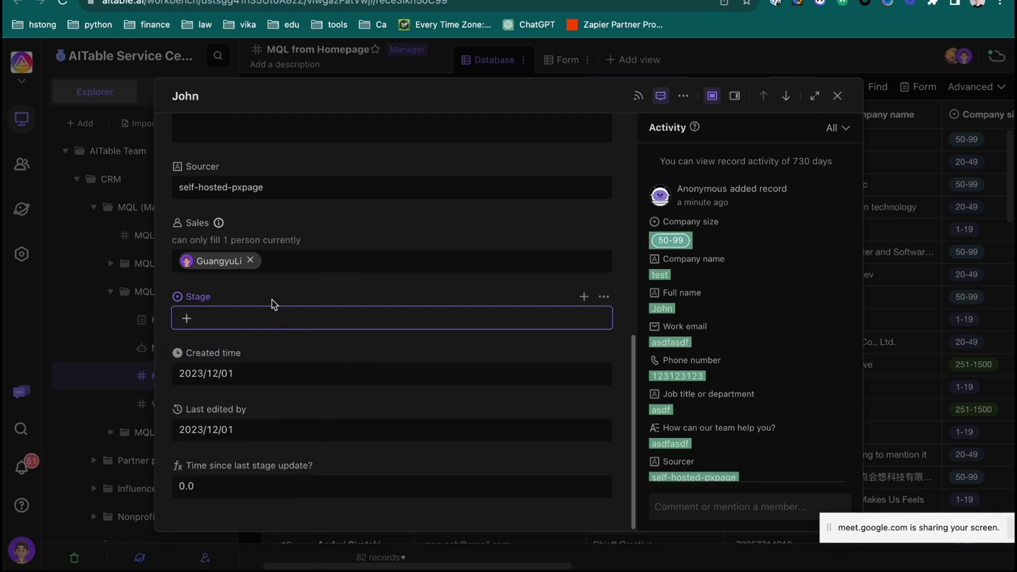